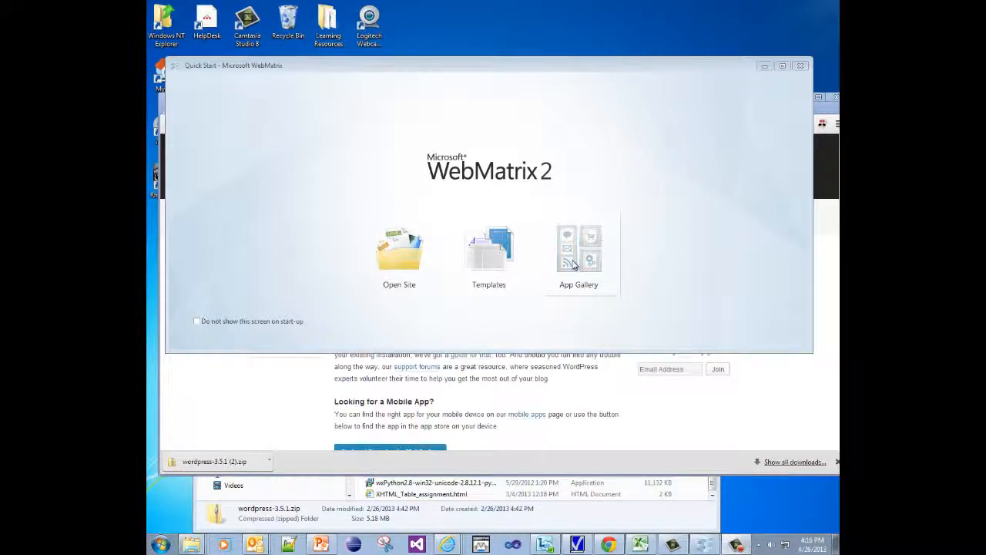
Open the App Gallery from the WebMatrix Quick Start screen to list ready-made site apps.
click(573, 265)
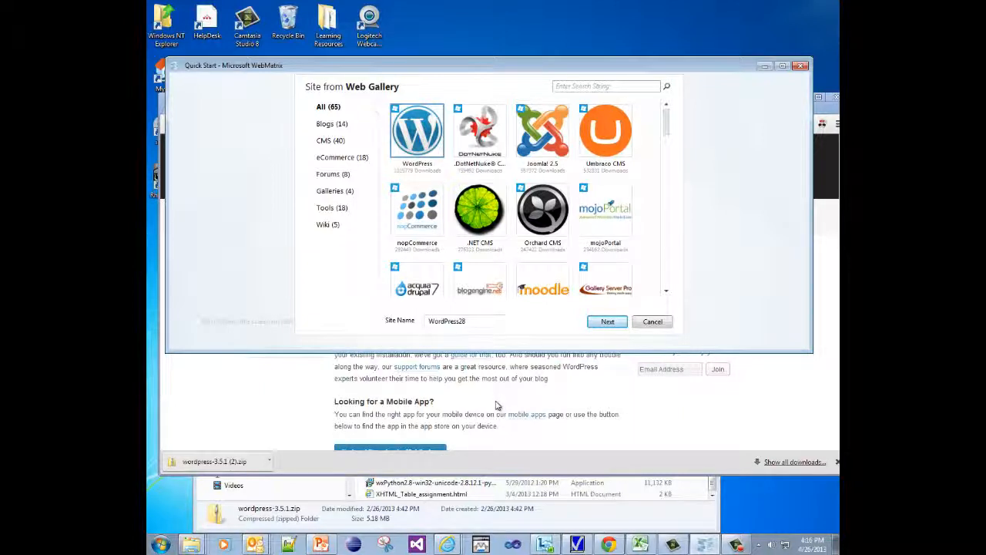
Bring Chrome's WordPress 3.5.1 download page in front of WebMatrix.
click(498, 402)
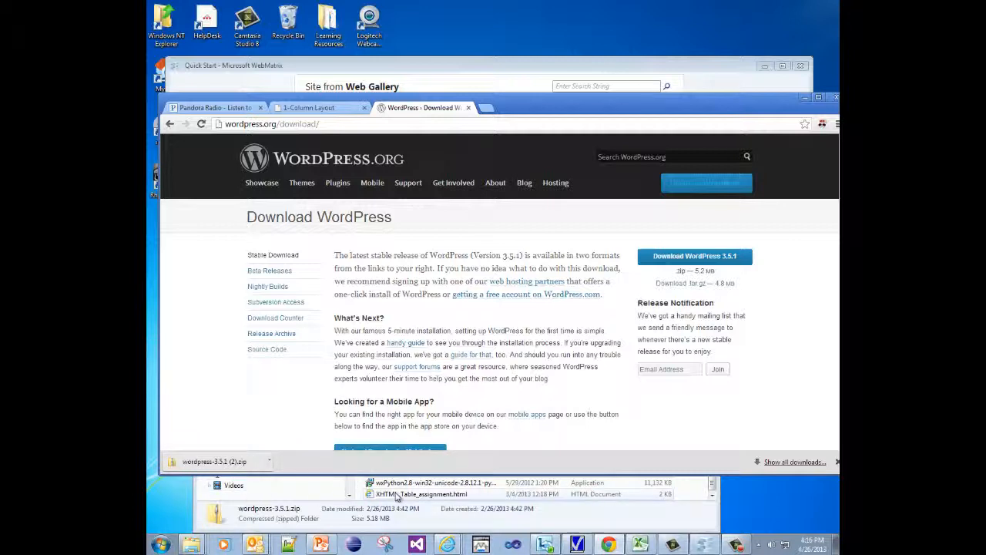
Extract wordpress-3.5.1.zip into the pasted Day 2 Period 4 student folder path.
click(504, 499)
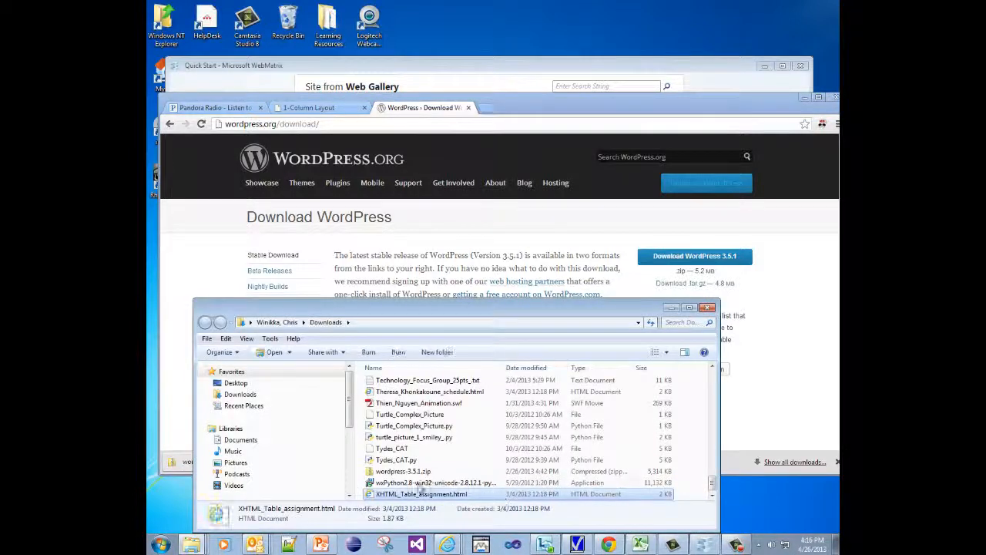
click(389, 472)
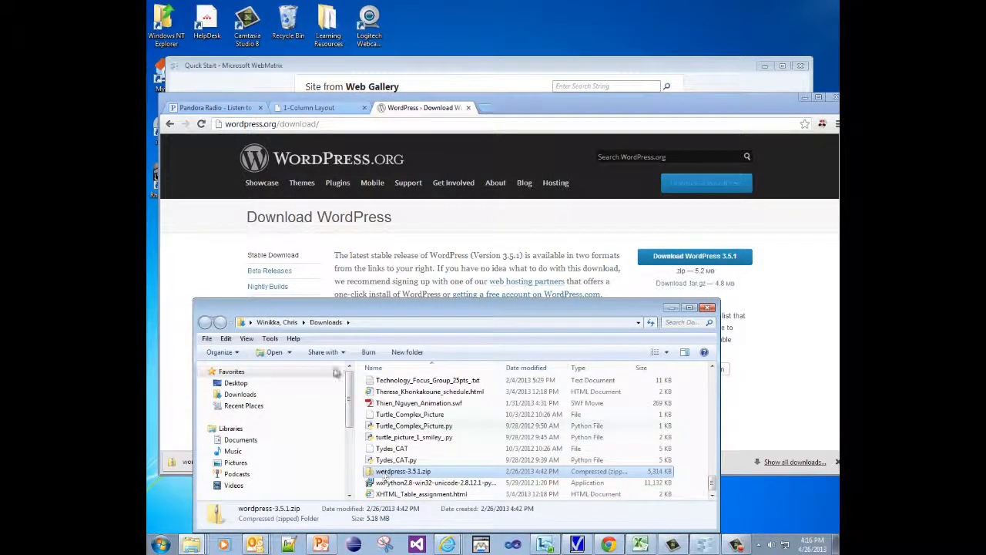
right_click(389, 473)
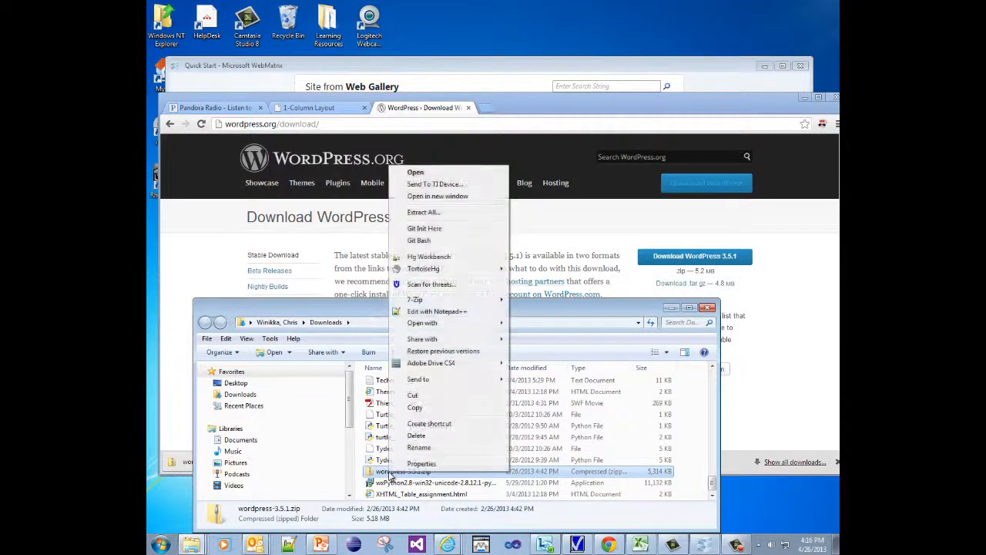
click(439, 213)
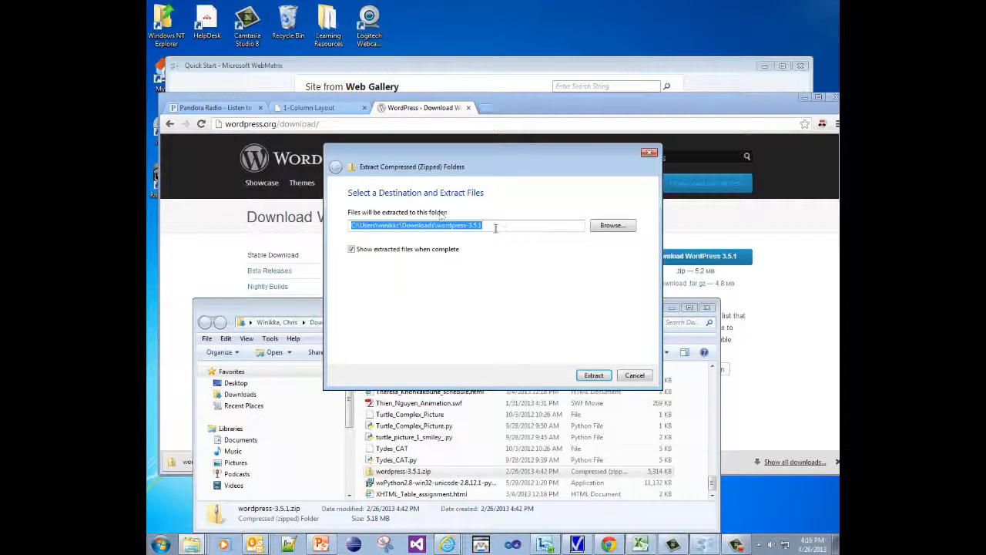
key(ctrl+v)
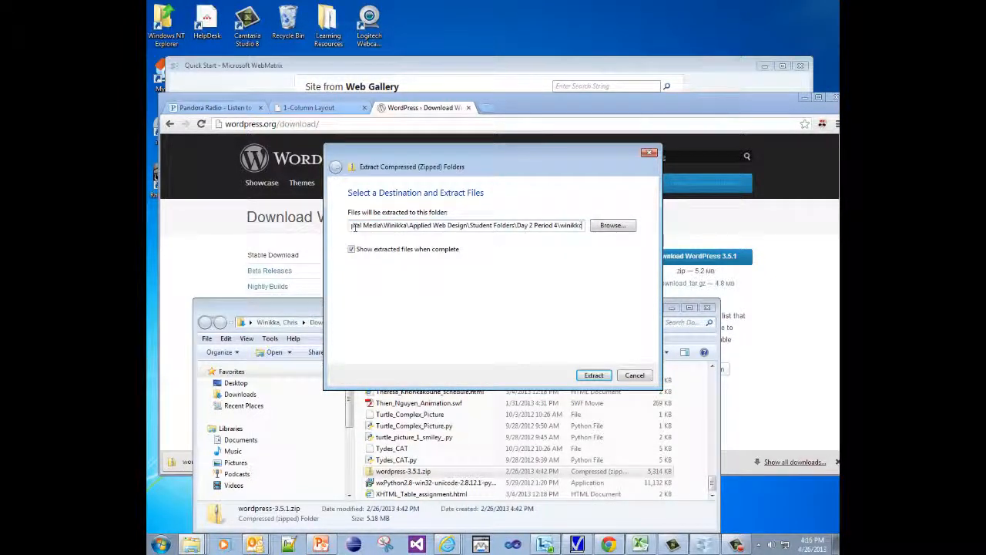
drag(459, 225, 577, 228)
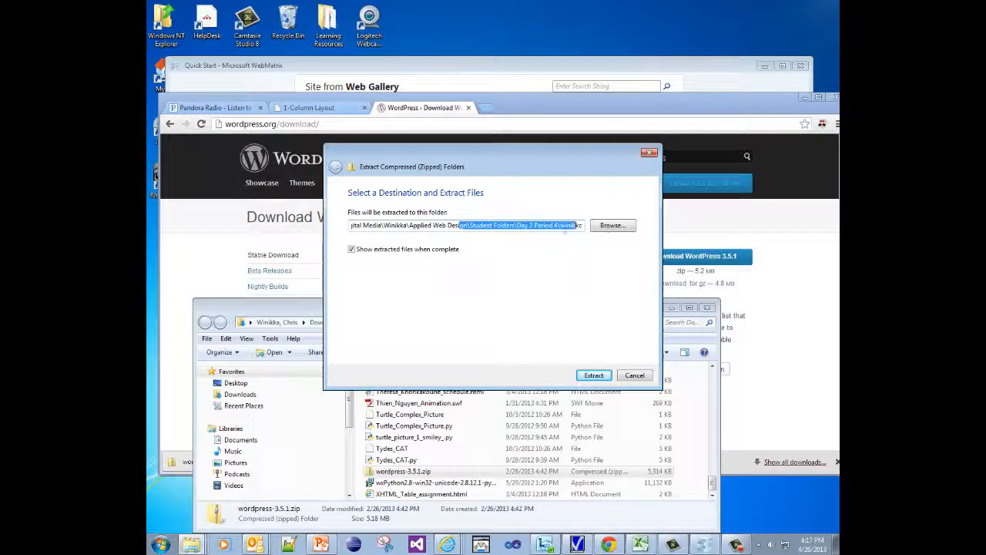
click(594, 375)
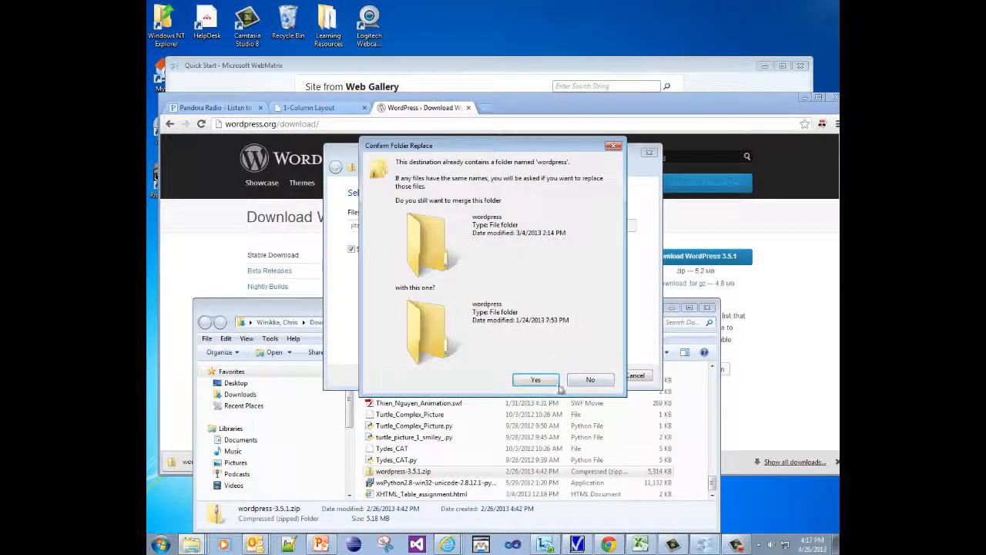
Merge into the existing wordpress folder, skipping duplicate files, then minimize the Explorer windows.
click(550, 381)
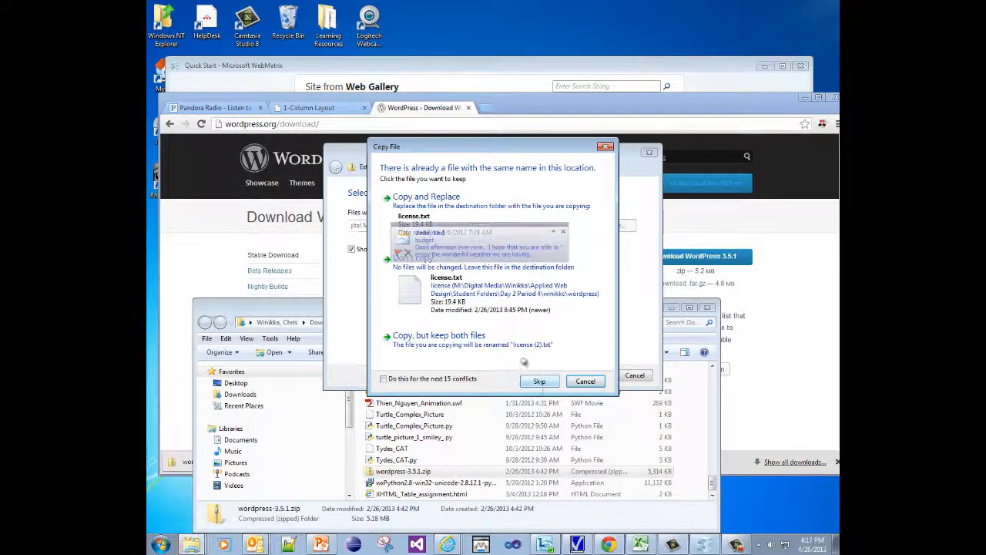
click(384, 379)
click(552, 383)
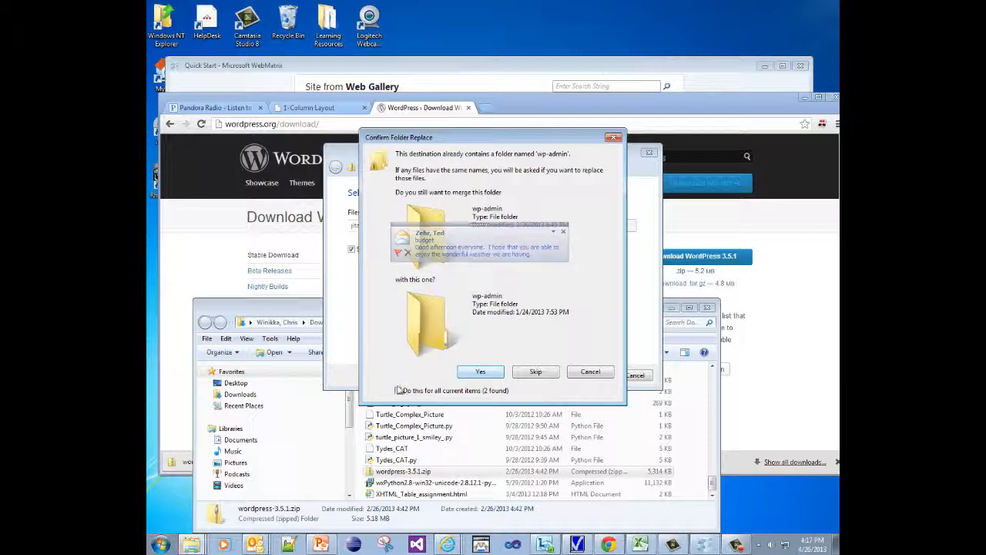
click(398, 391)
click(479, 373)
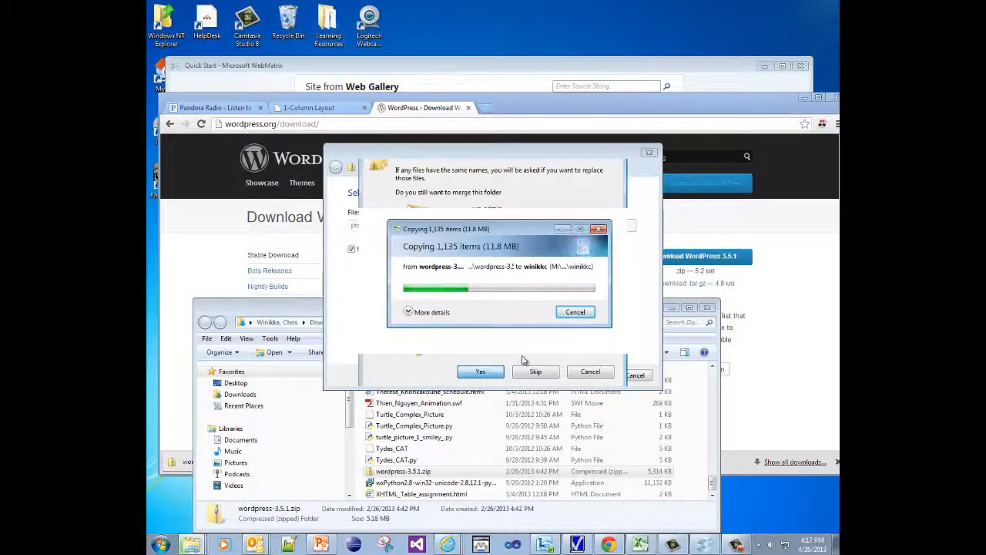
click(671, 308)
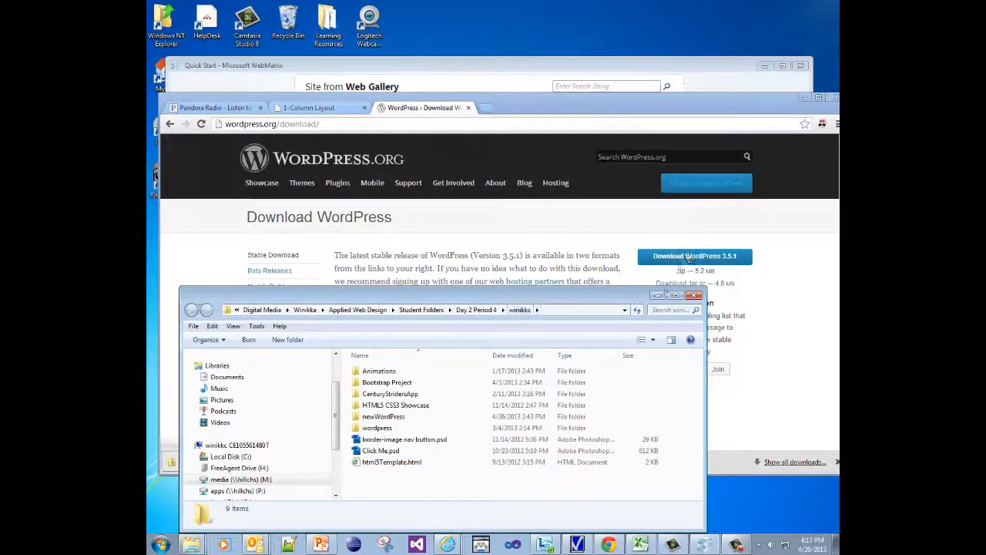
click(657, 296)
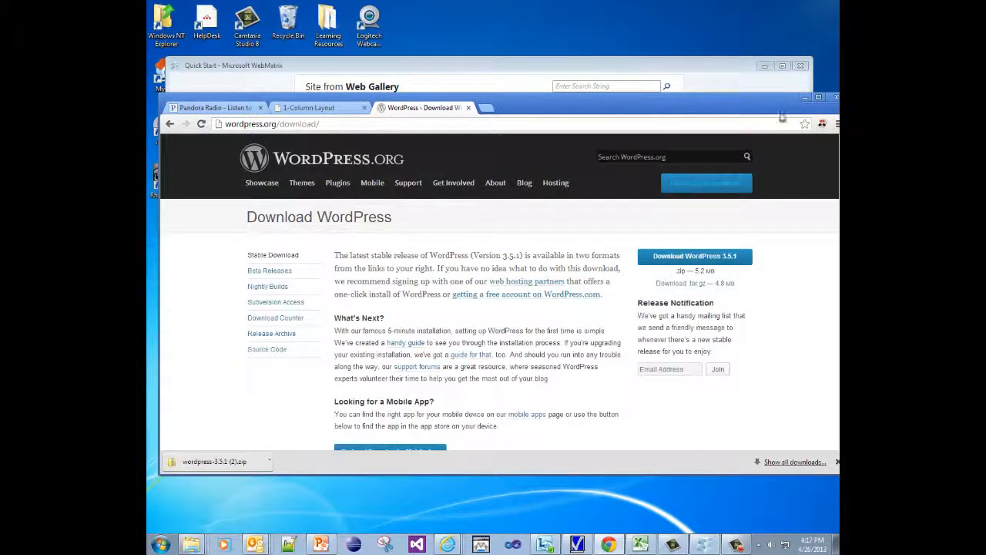
Open the extracted wordpress folder from the student folder as a WebMatrix site via Folder as Site.
click(804, 98)
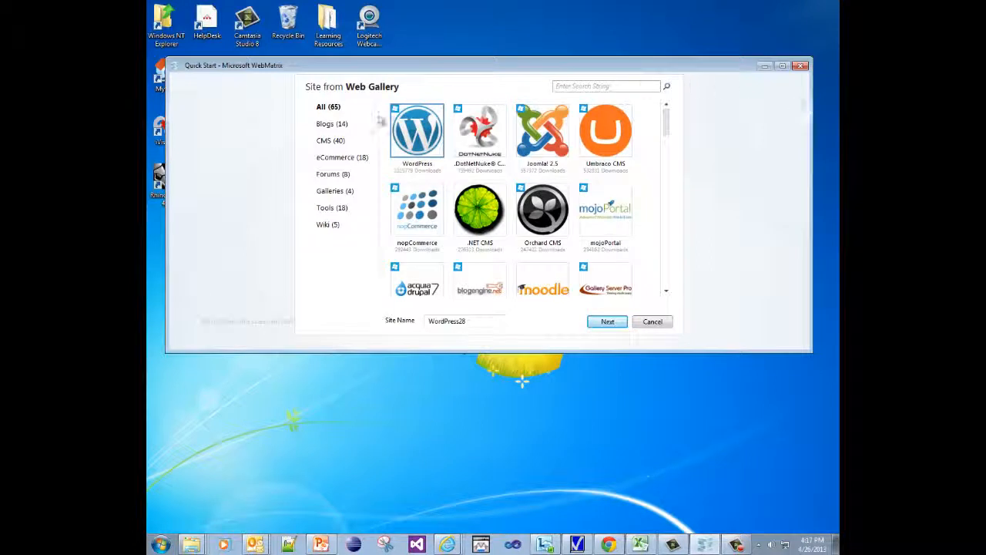
click(651, 322)
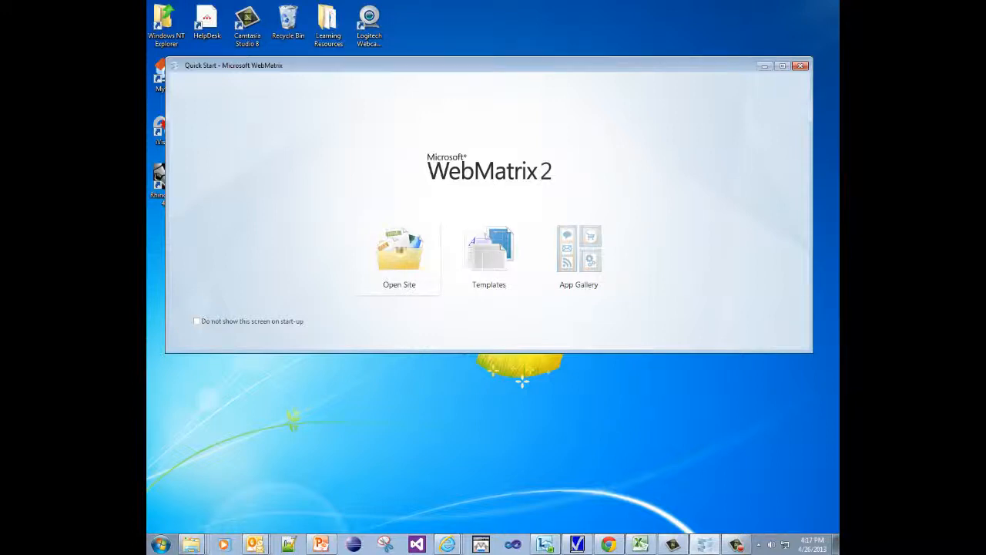
click(397, 251)
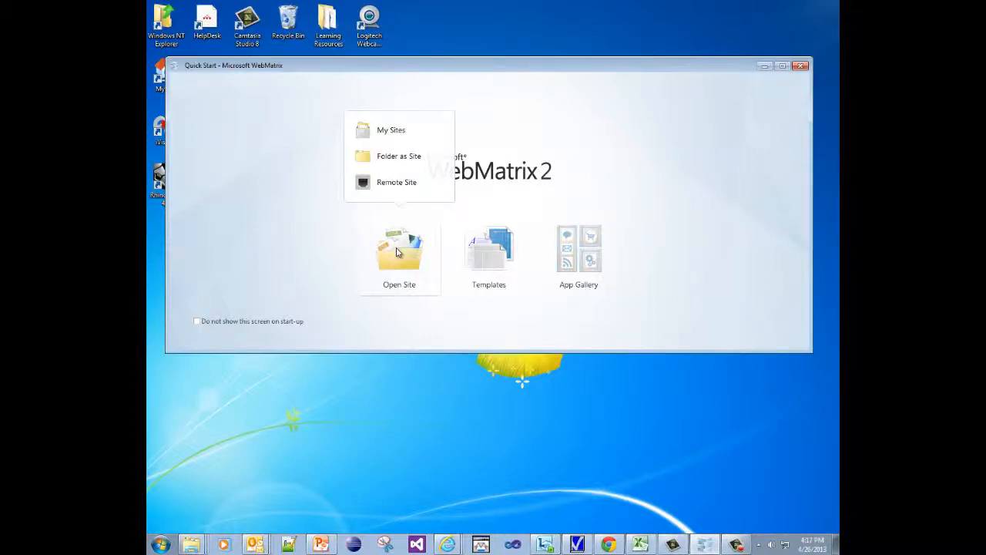
click(403, 160)
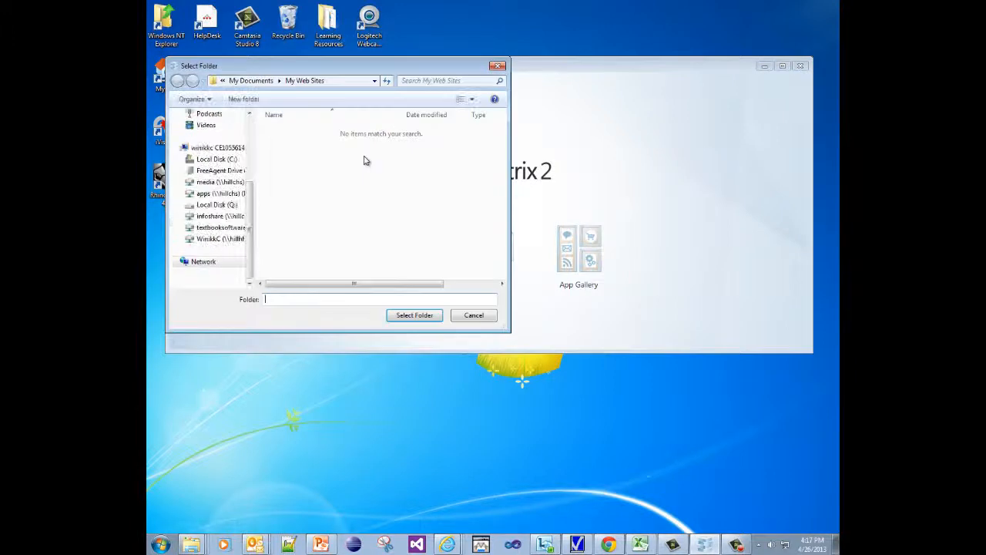
click(342, 81)
key(ctrl+v)
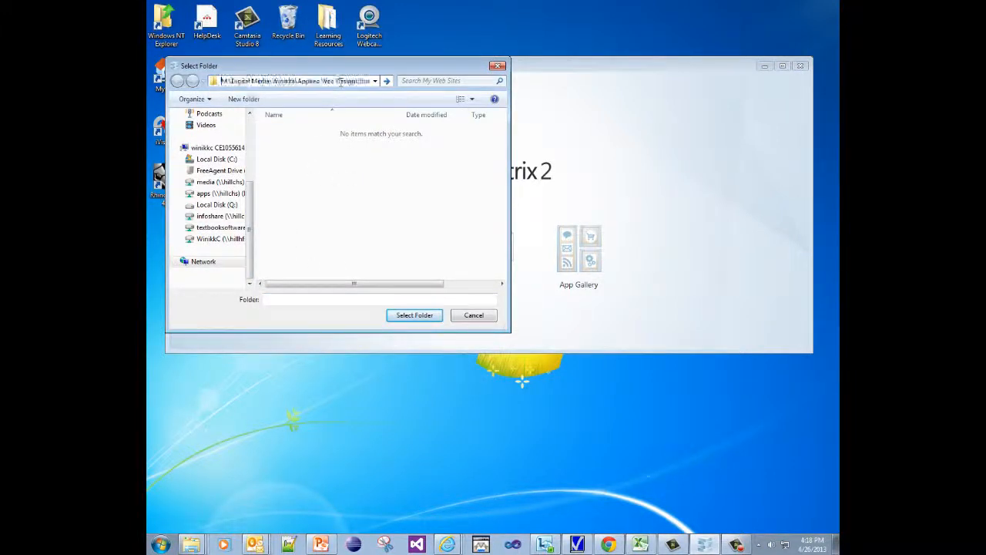
key(Return)
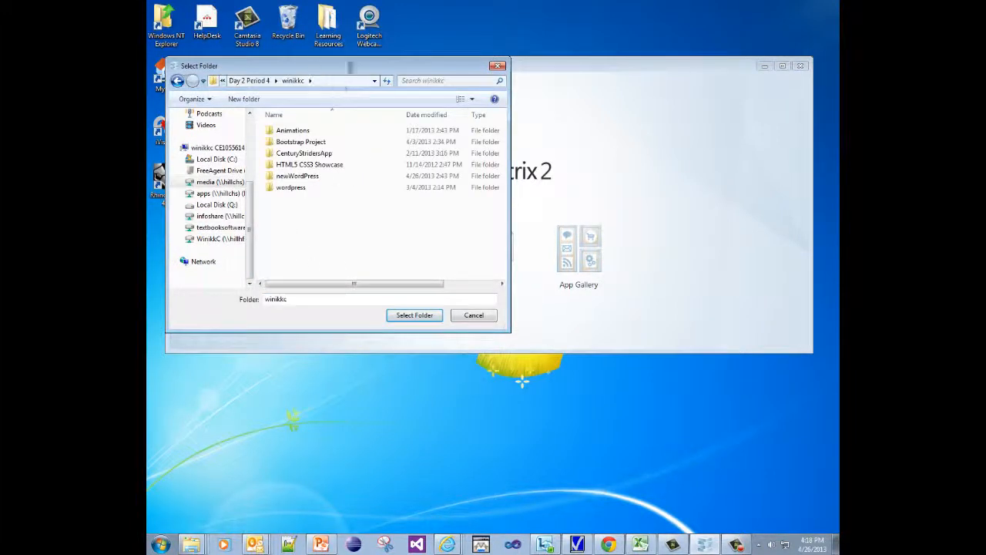
double_click(273, 189)
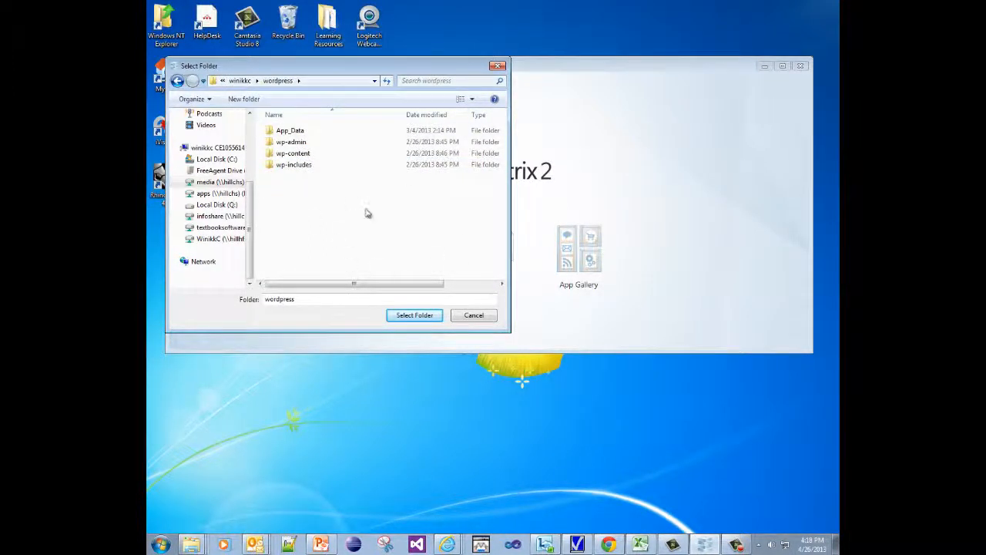
click(405, 317)
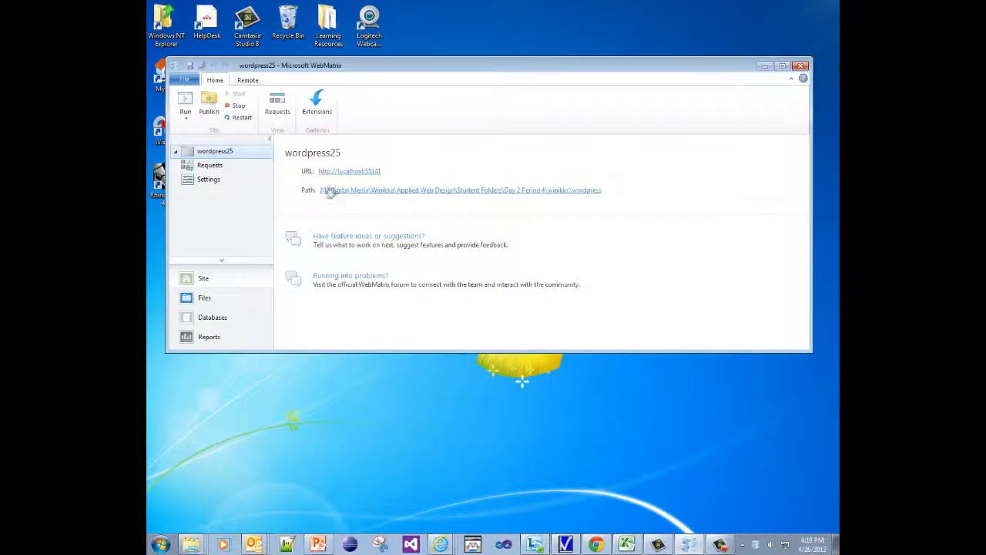
Review the wordpress25 site settings and keep PHP version 5.3 selected.
click(205, 184)
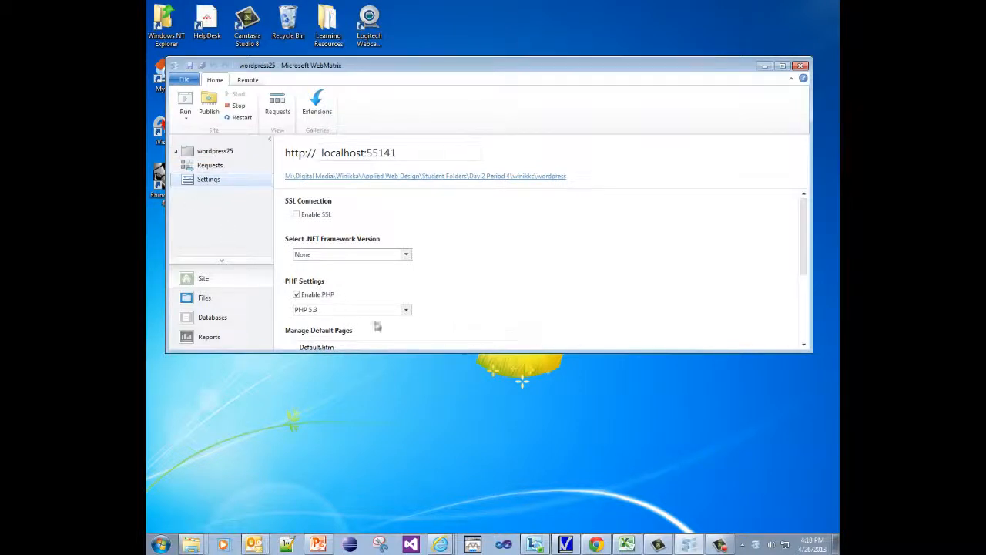
click(406, 310)
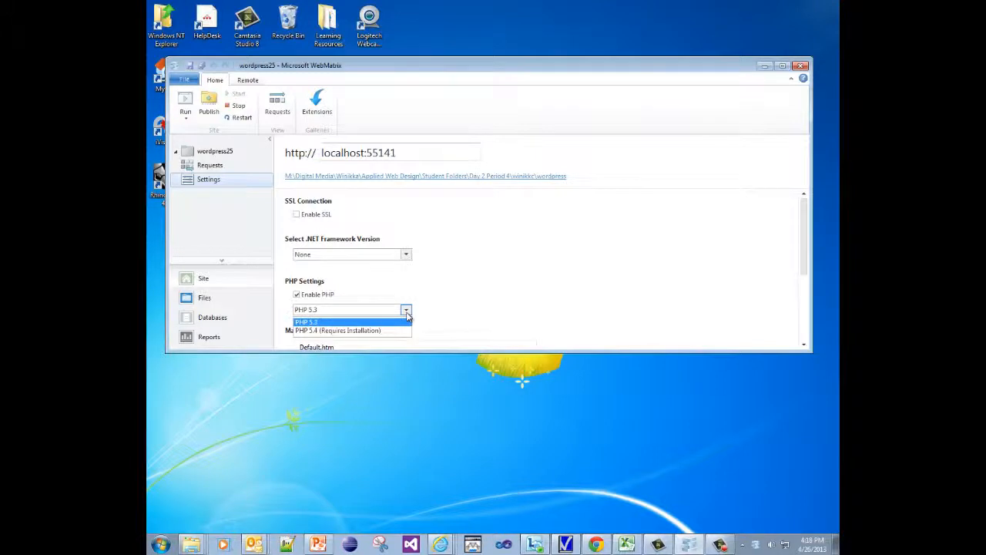
click(408, 314)
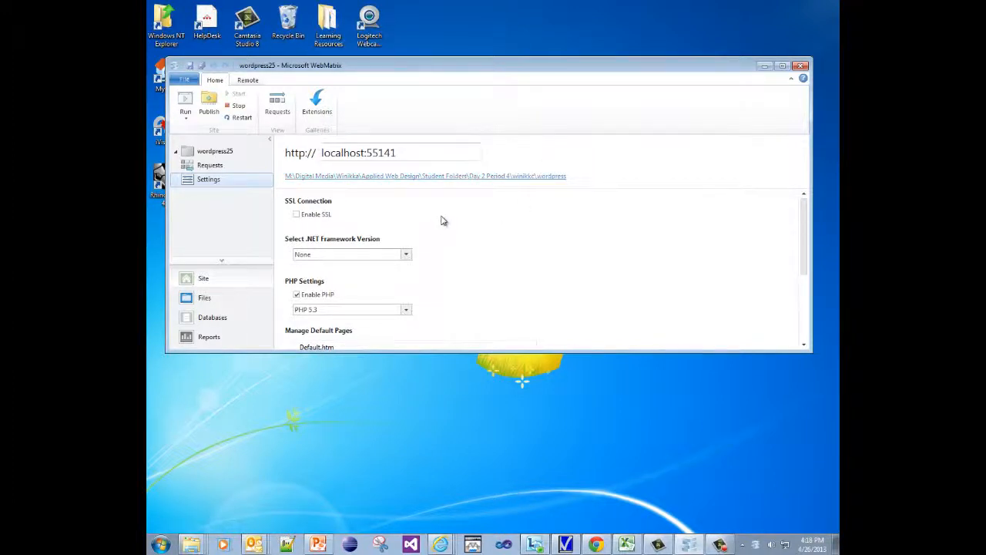
Create MySQL database new_wordpress_project with the root user and Save Password checked.
click(212, 317)
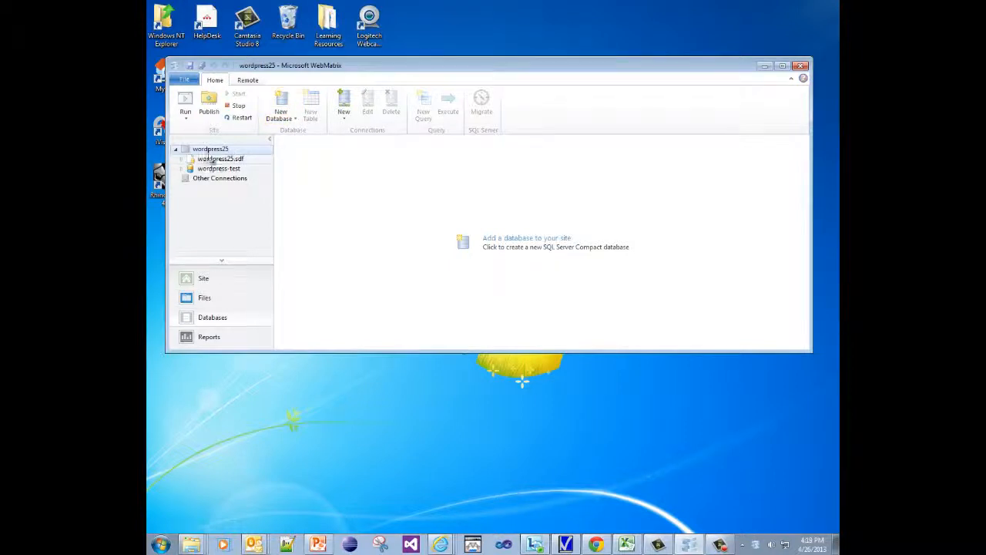
click(294, 119)
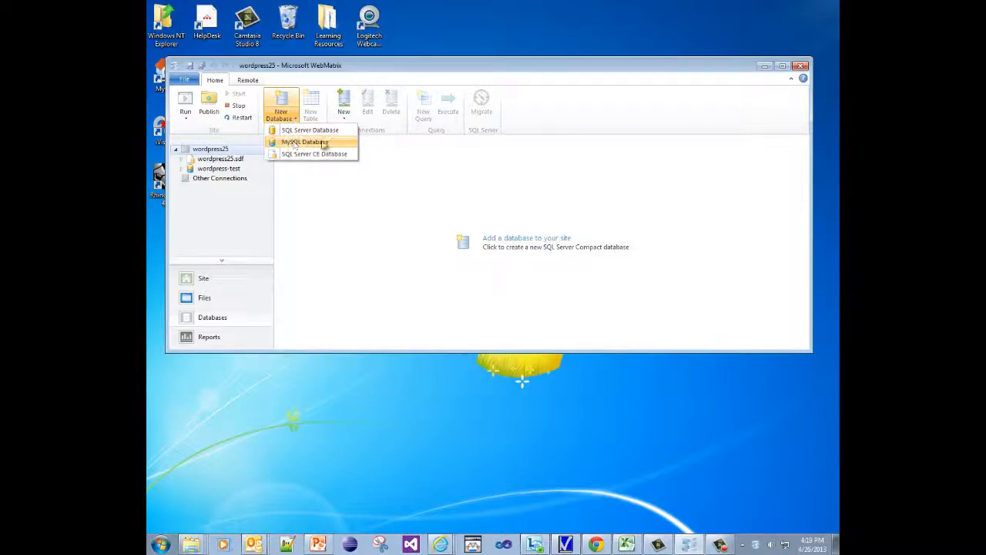
click(327, 145)
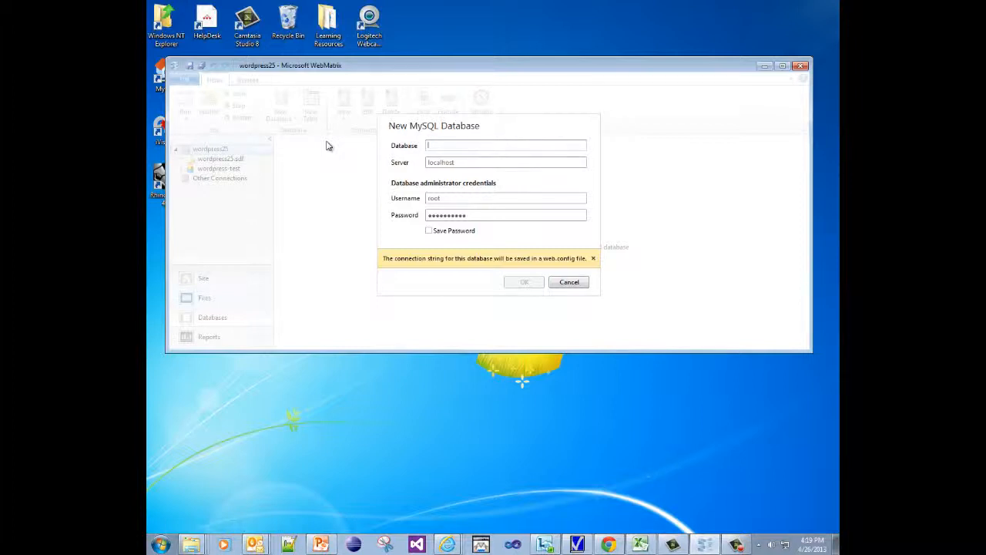
text(new_wordpress_project)
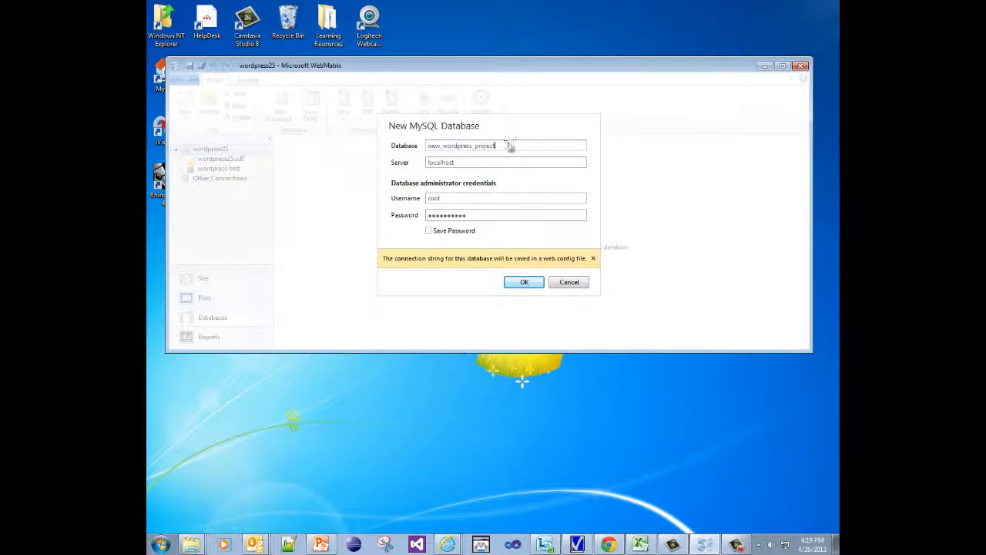
drag(505, 146, 407, 149)
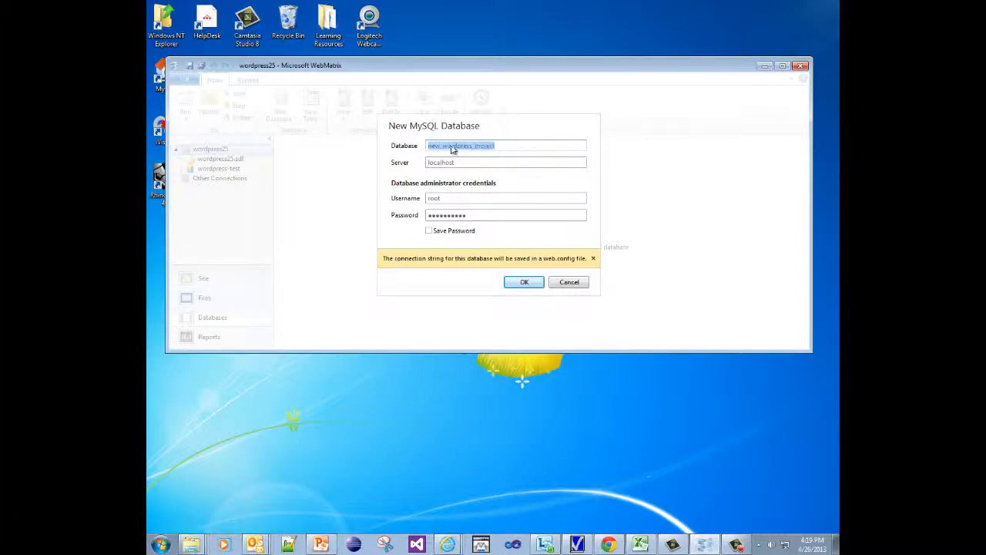
click(503, 145)
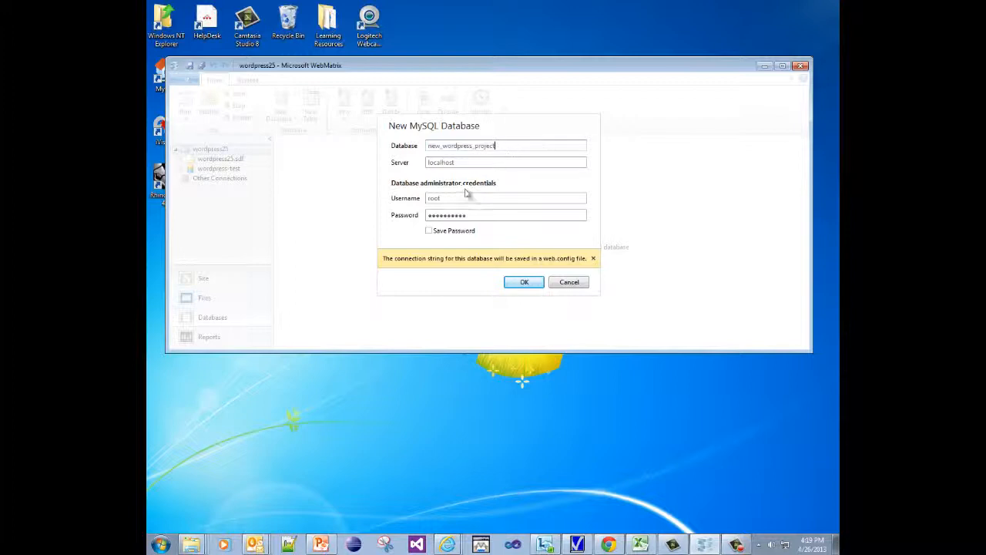
drag(449, 198, 420, 198)
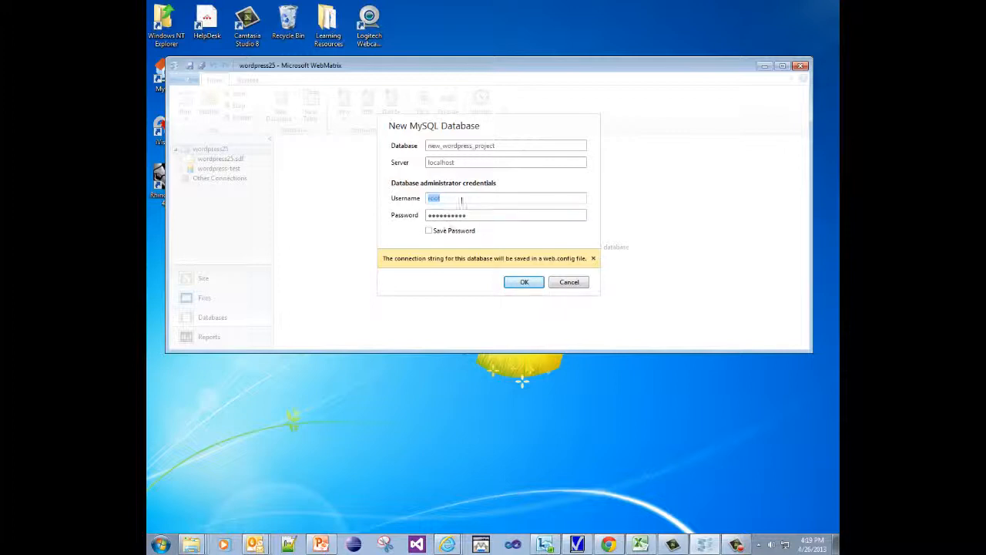
click(430, 232)
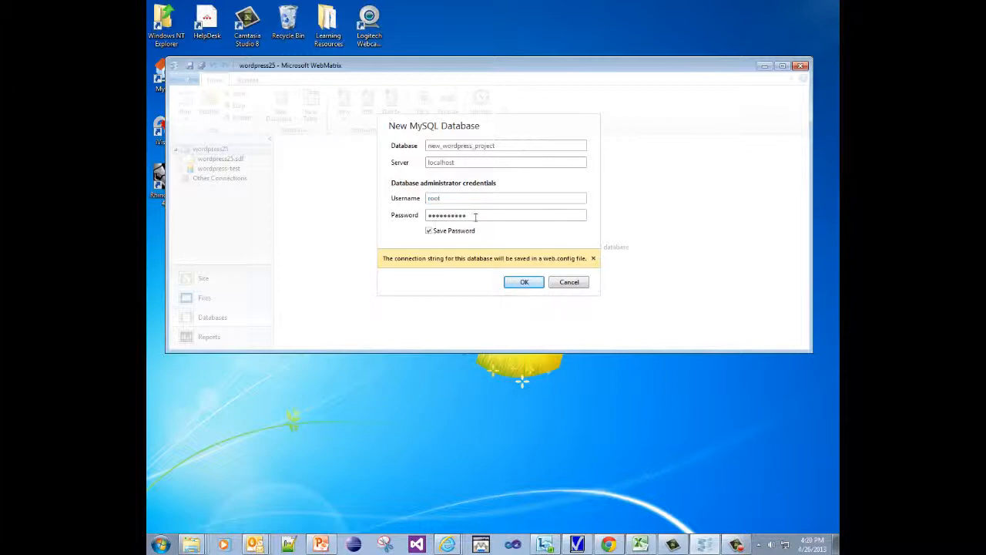
drag(475, 218, 411, 221)
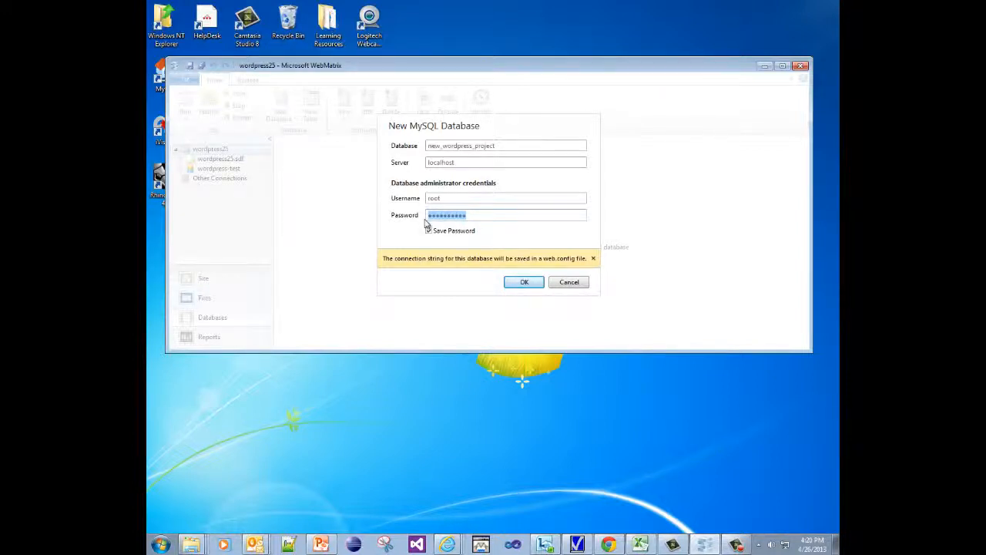
click(525, 283)
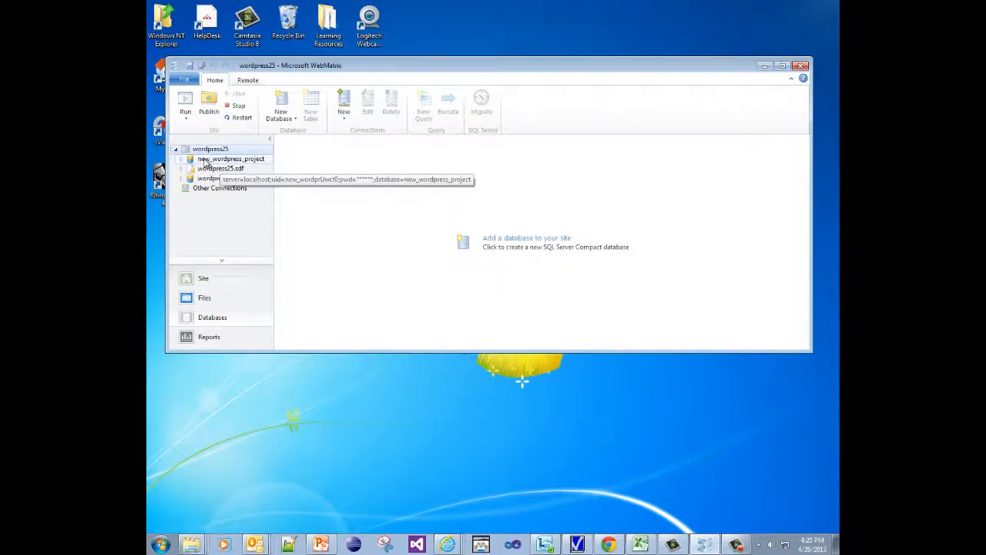
Switch to the Files workspace and inspect the options for wp-config-sample.php.
click(206, 160)
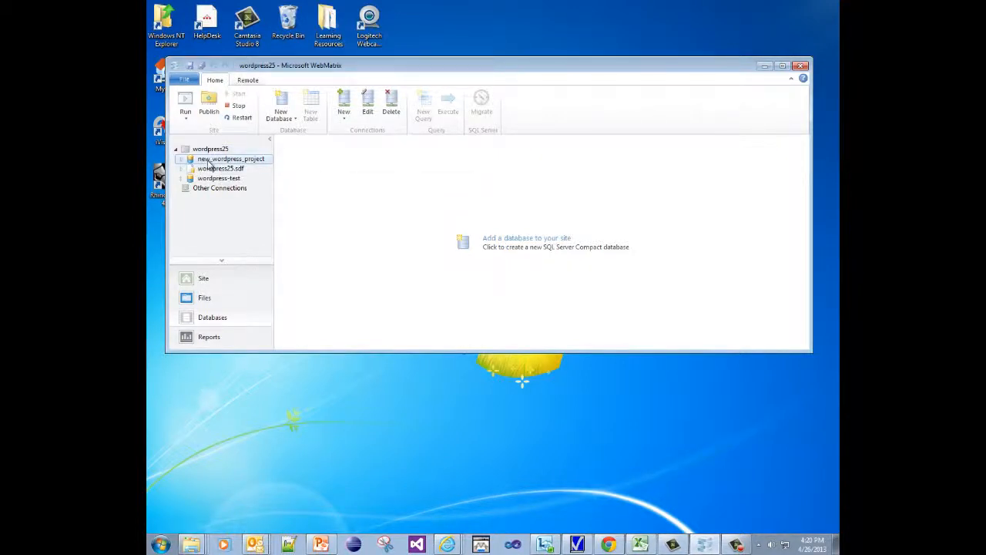
drag(211, 166, 208, 165)
click(187, 302)
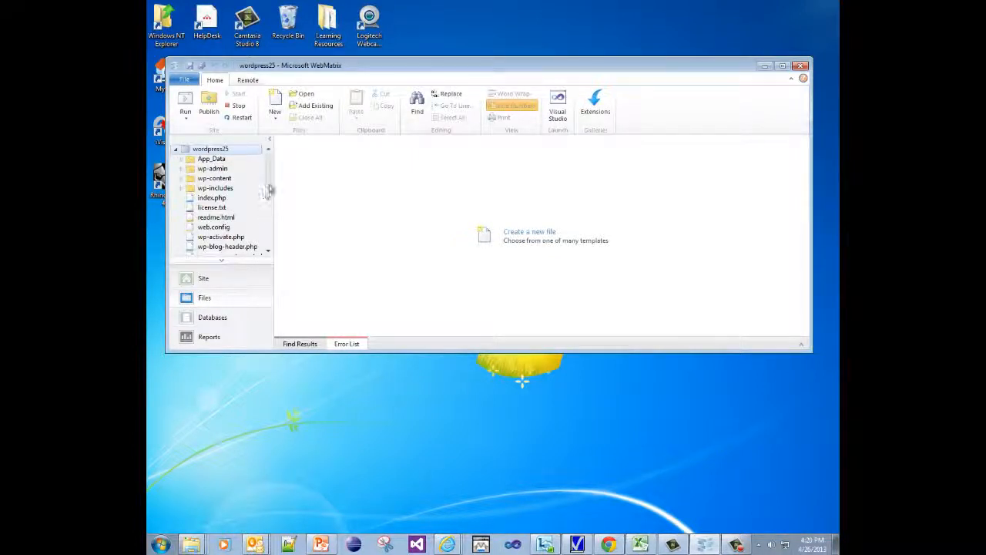
scroll(413, 218, down, 2)
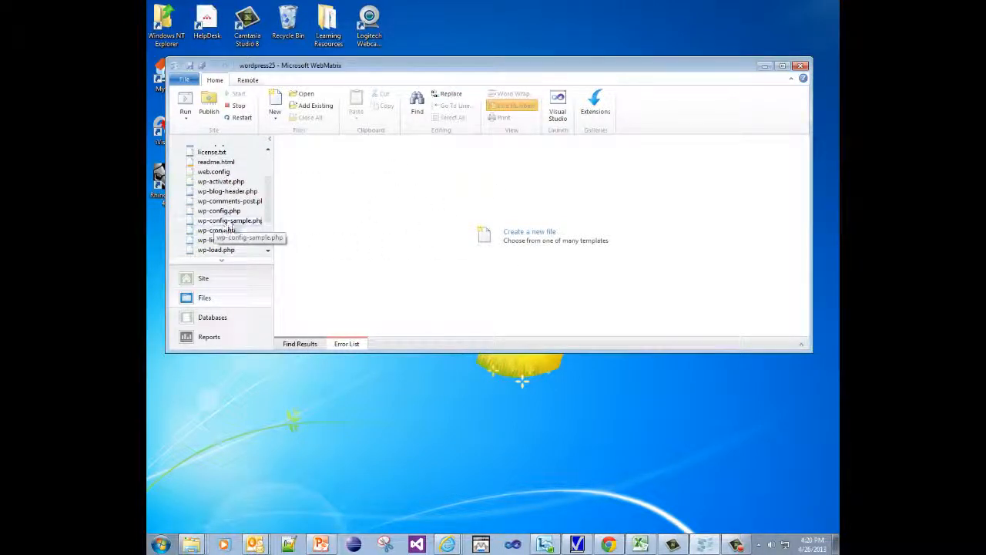
click(200, 223)
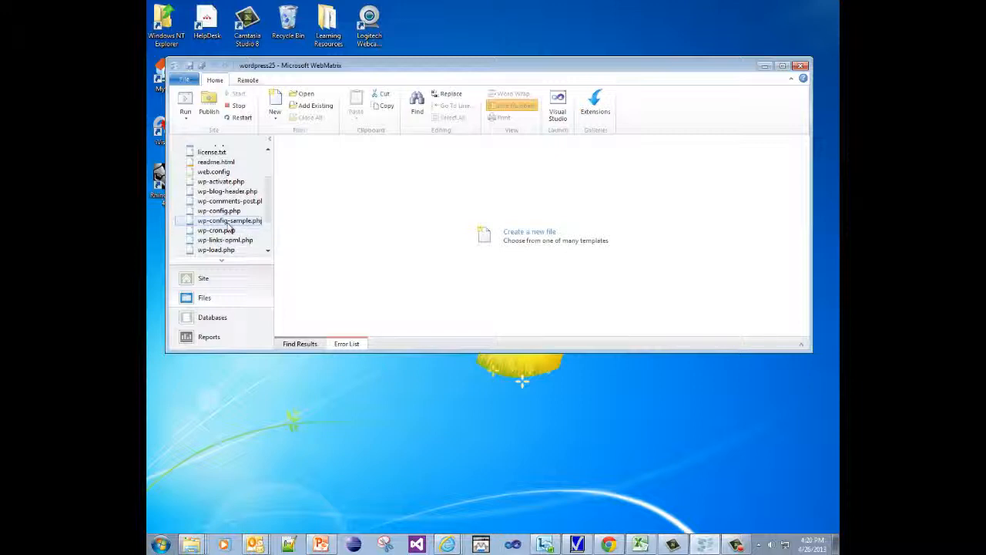
right_click(219, 225)
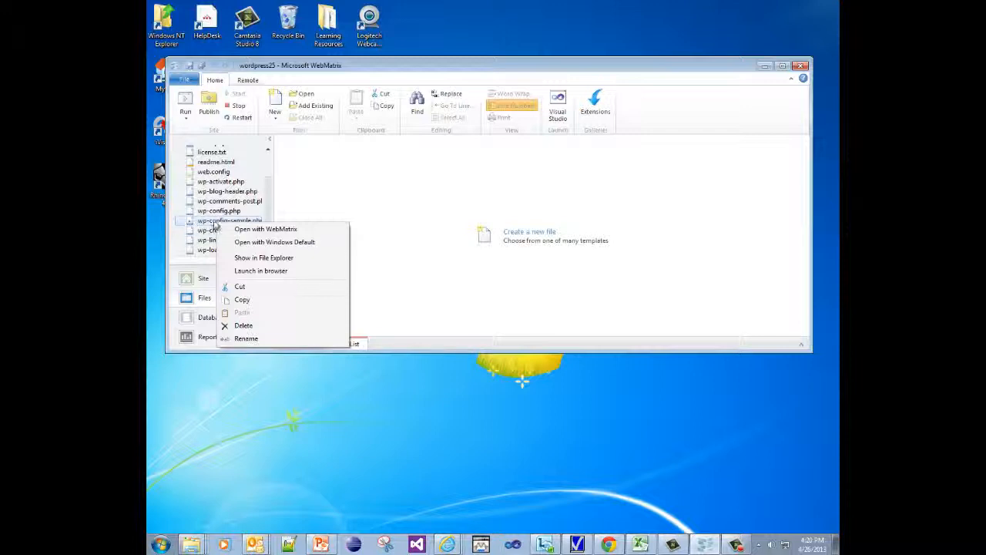
click(189, 223)
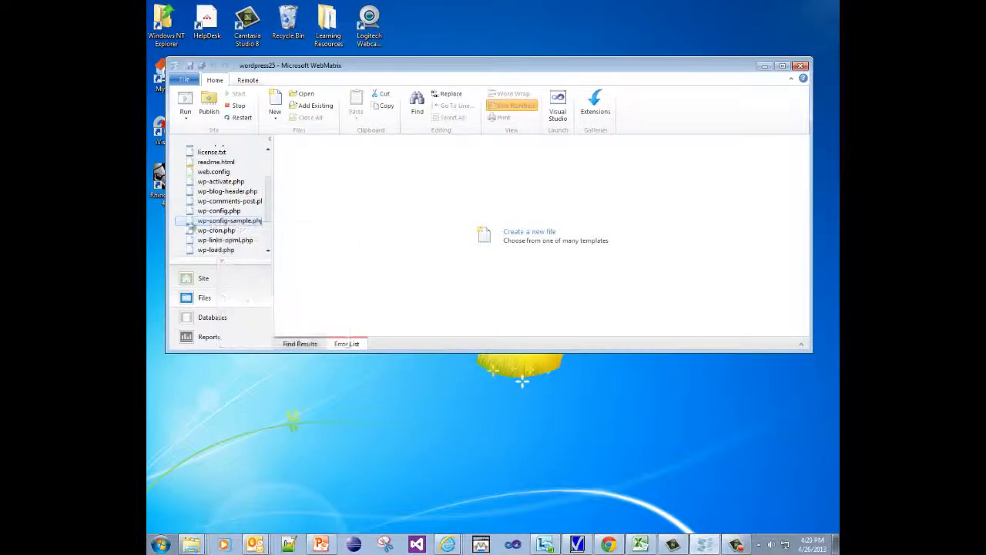
right_click(206, 224)
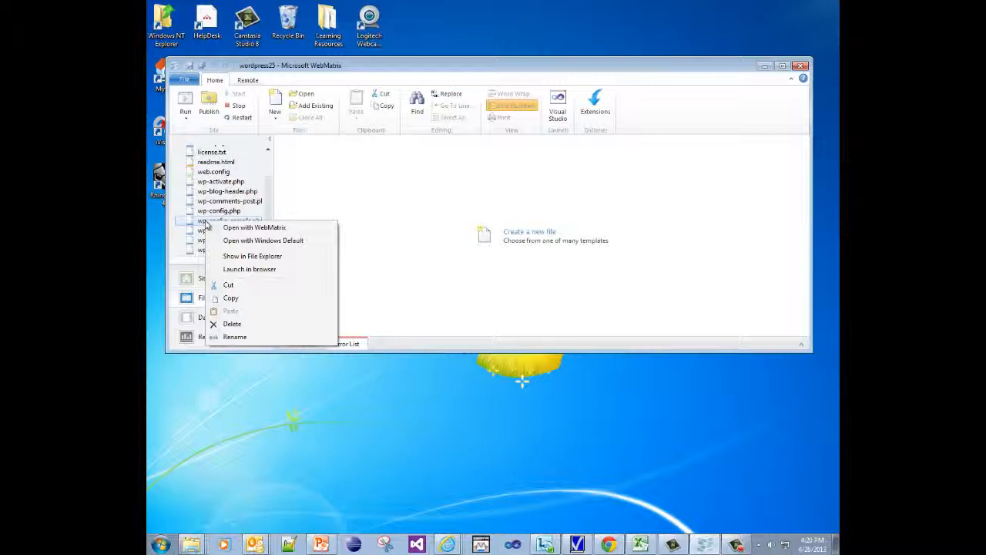
click(290, 546)
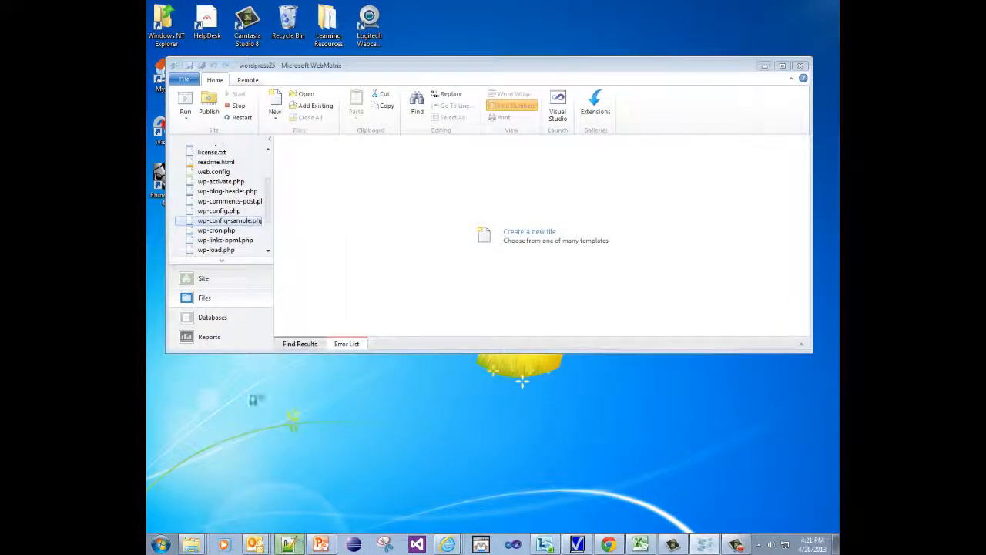
Open wp-config-sample.php from the wordpress folder in Notepad++ and close all other files.
key(alt+Tab)
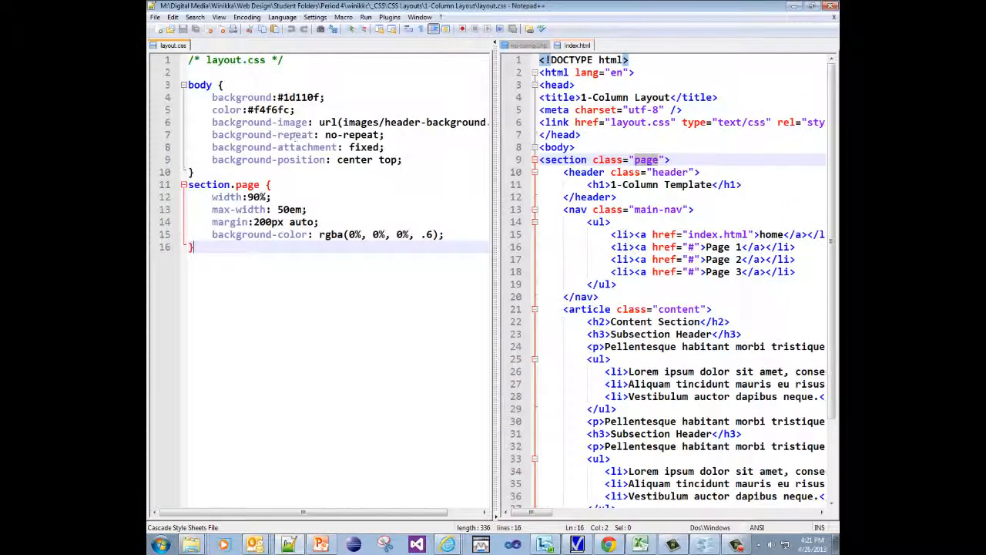
click(175, 31)
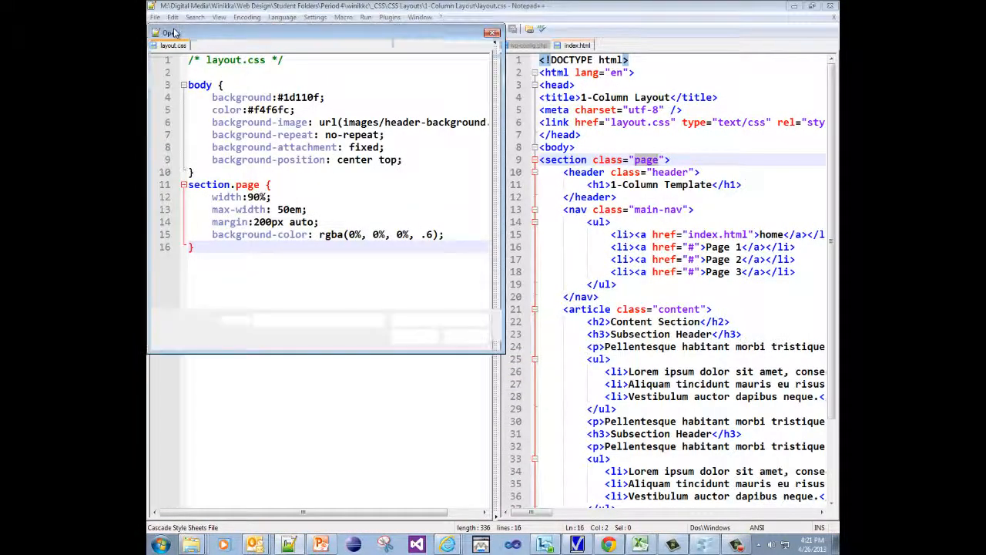
click(352, 47)
key(ctrl+v)
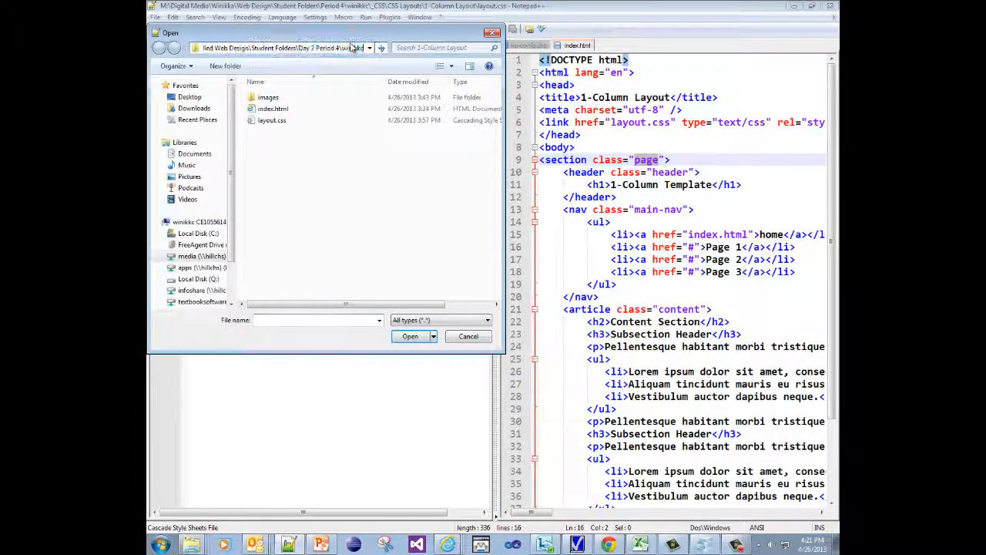
key(Return)
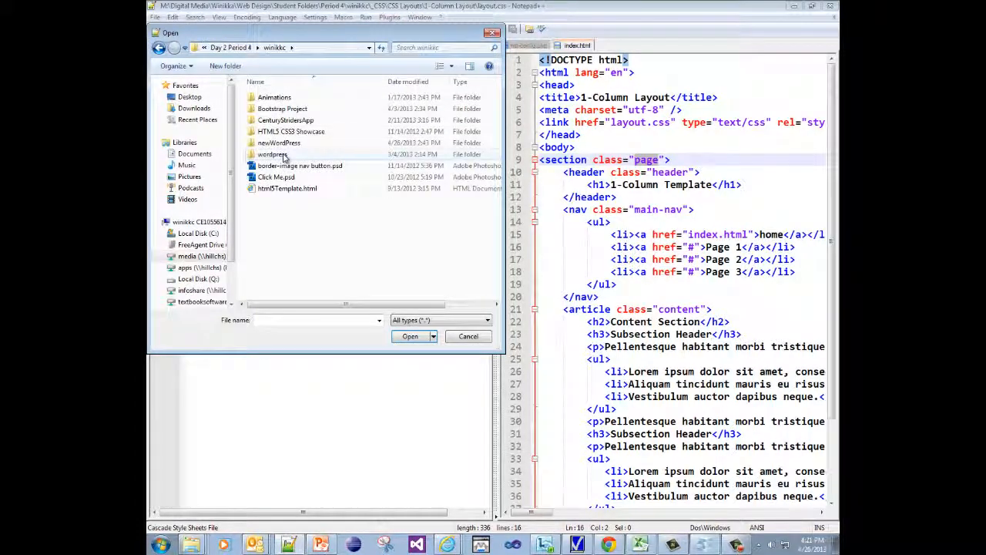
double_click(281, 154)
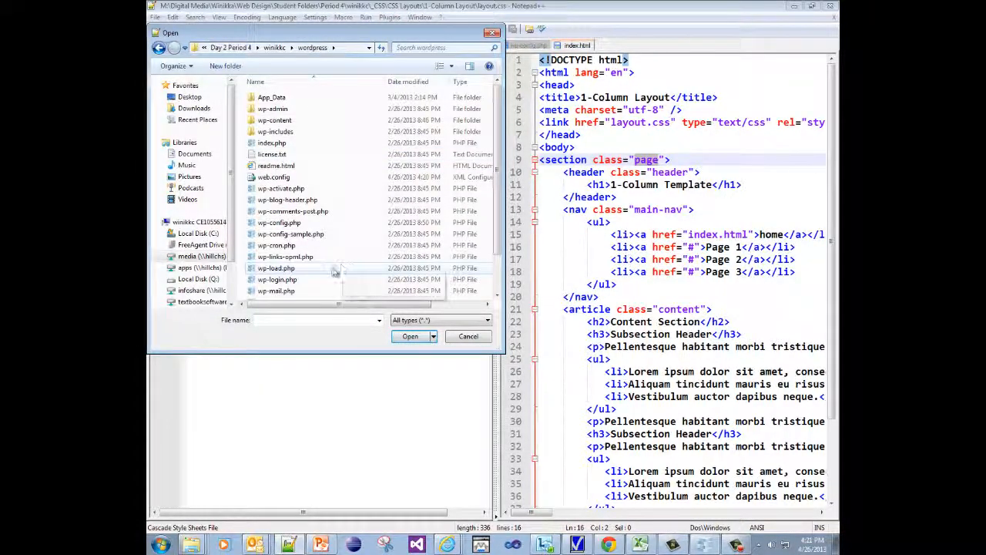
double_click(305, 234)
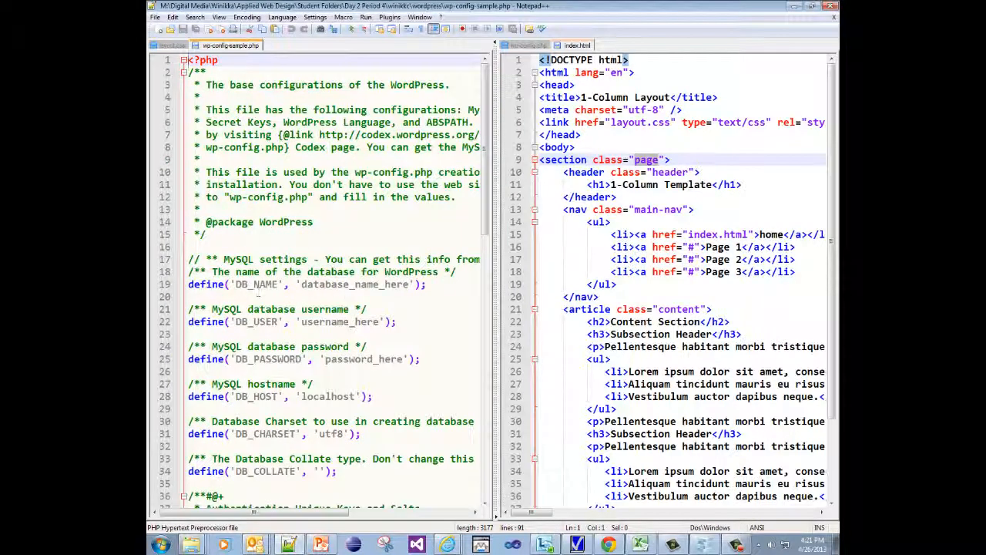
right_click(220, 47)
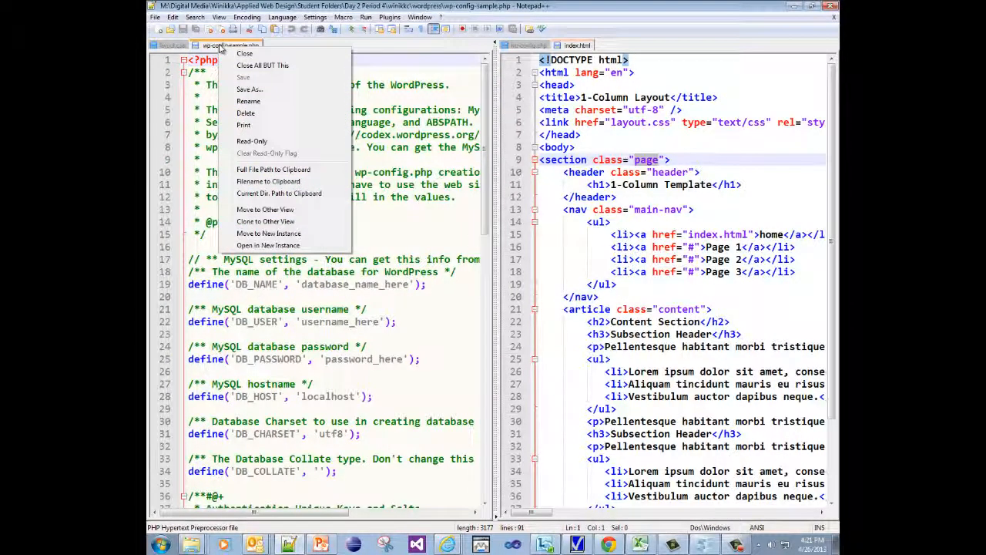
click(260, 65)
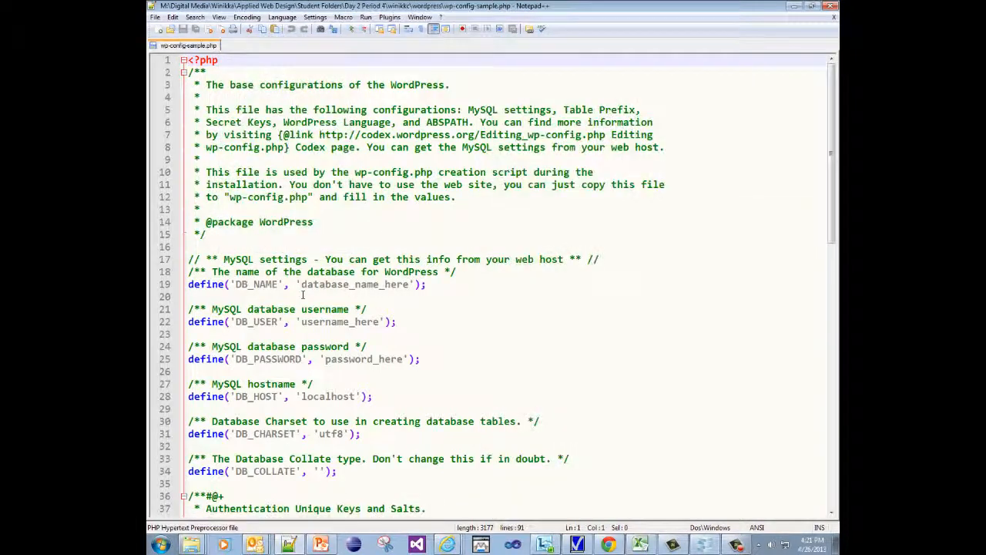
Locate the database name, username and password placeholders on lines 19, 22 and 25.
drag(301, 285, 408, 284)
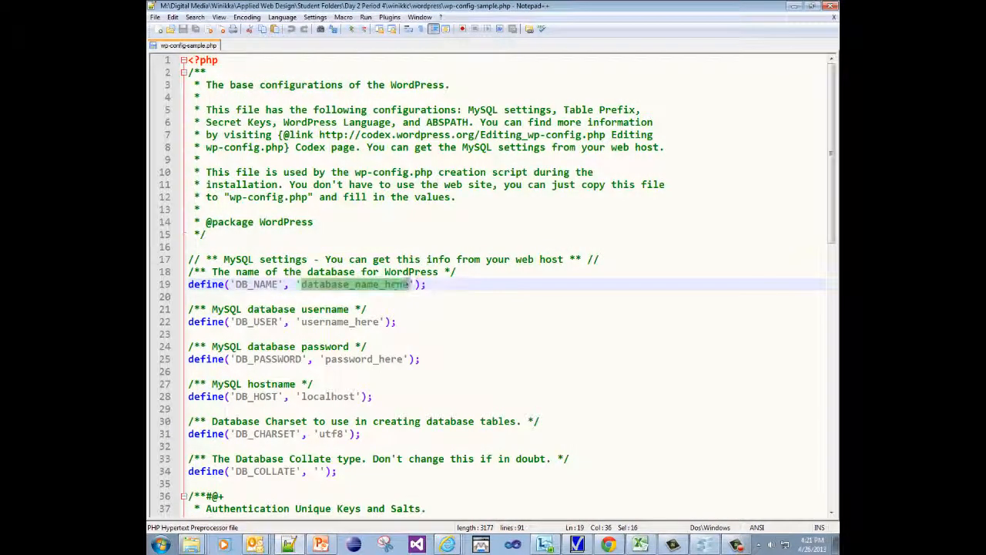
drag(301, 322, 380, 323)
drag(325, 359, 402, 359)
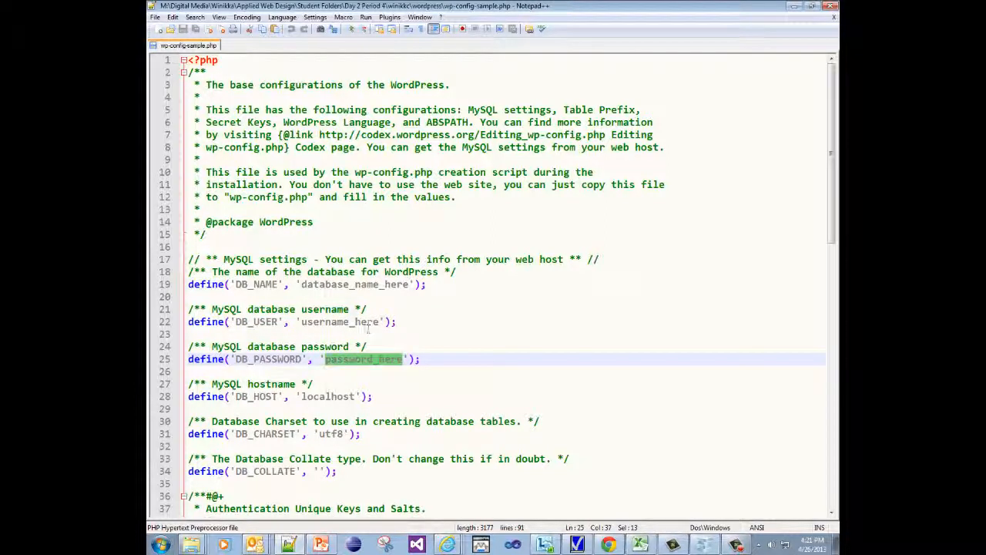
drag(301, 284, 410, 286)
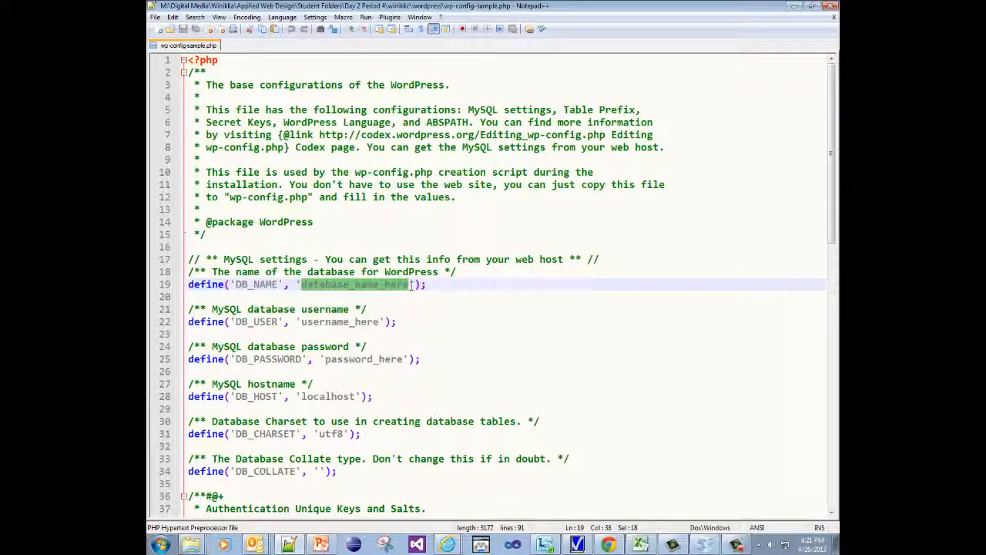
Check the database name new_wordpress_project in WebMatrix's Databases view, then return to Notepad++.
key(alt+Tab)
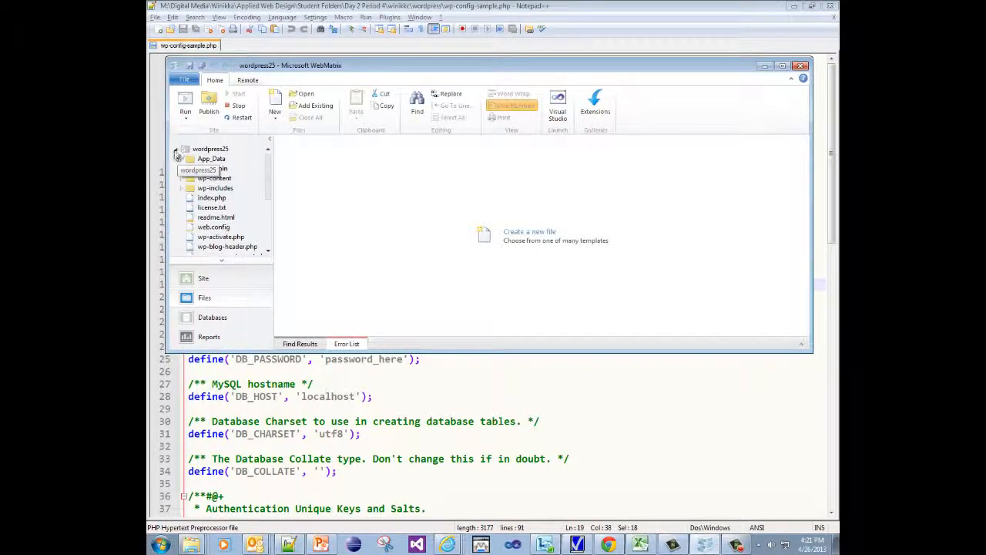
click(175, 149)
click(175, 150)
mouse_move(268, 175)
mouse_down()
mouse_move(272, 259)
mouse_move(272, 162)
mouse_up()
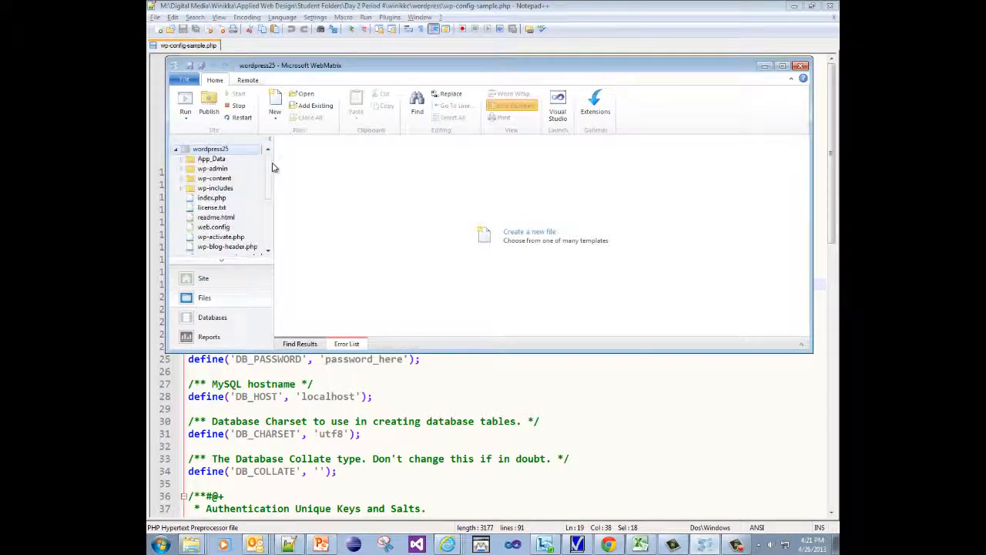
click(206, 319)
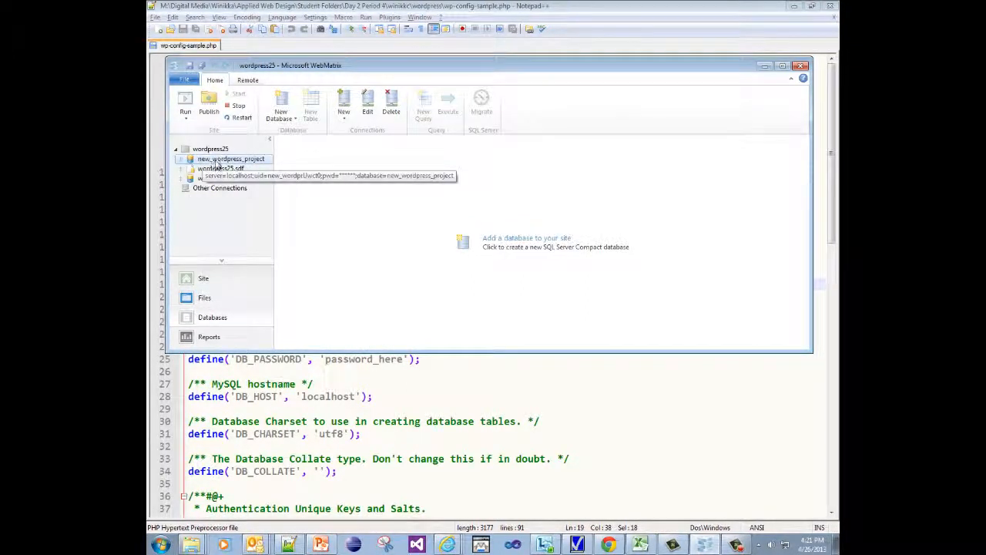
key(alt+Tab)
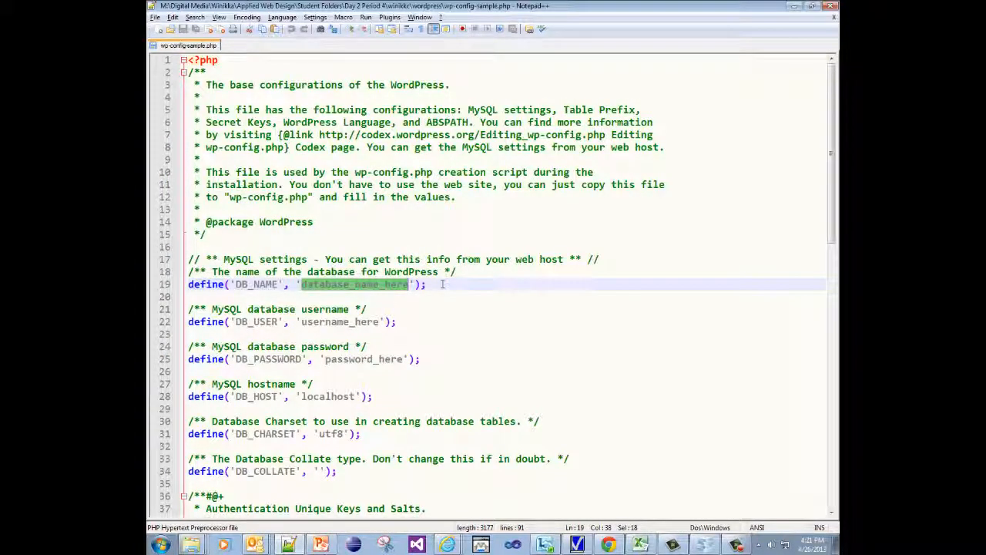
Replace database_name_here with new_wordpress_project and username_here with root.
text(new_wordp)
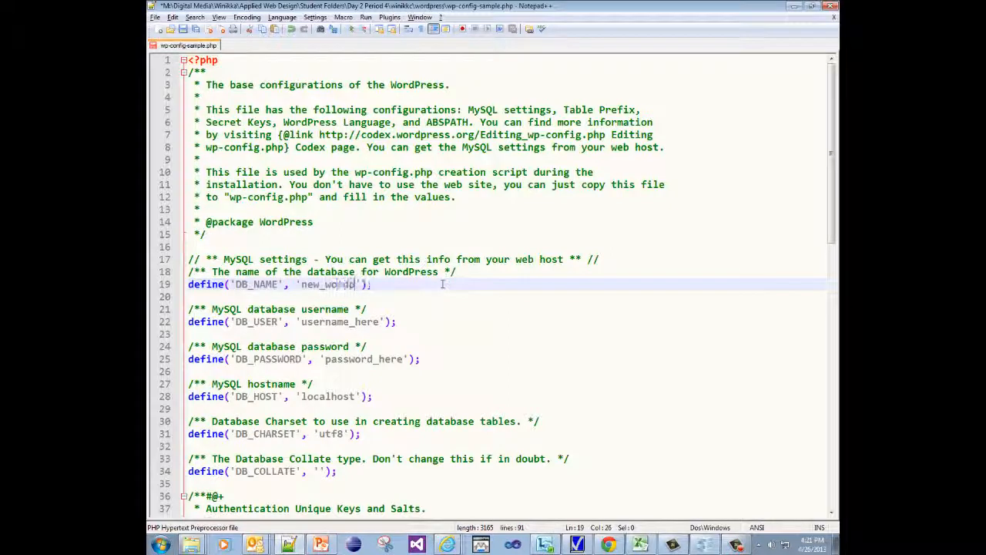
text(ress_pro)
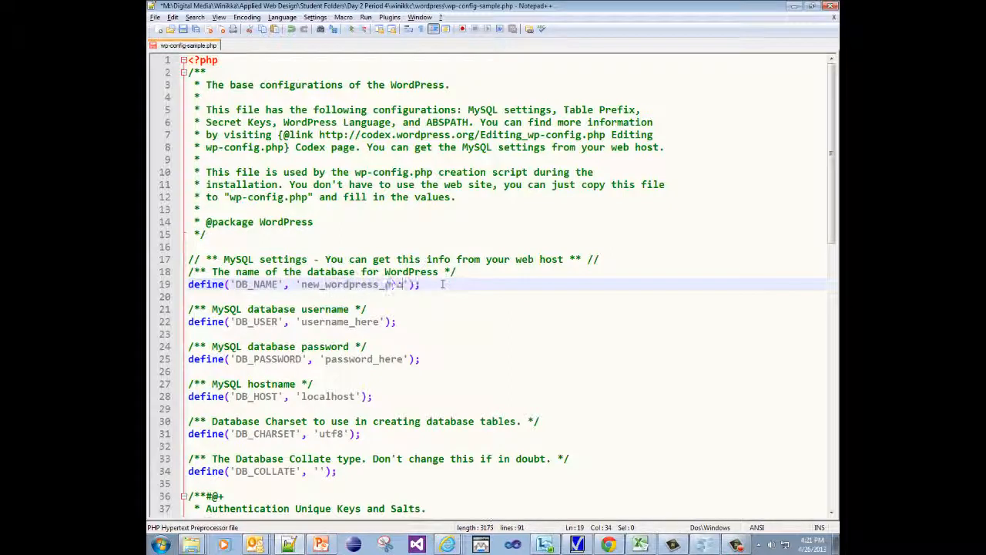
text(ject)
double_click(356, 322)
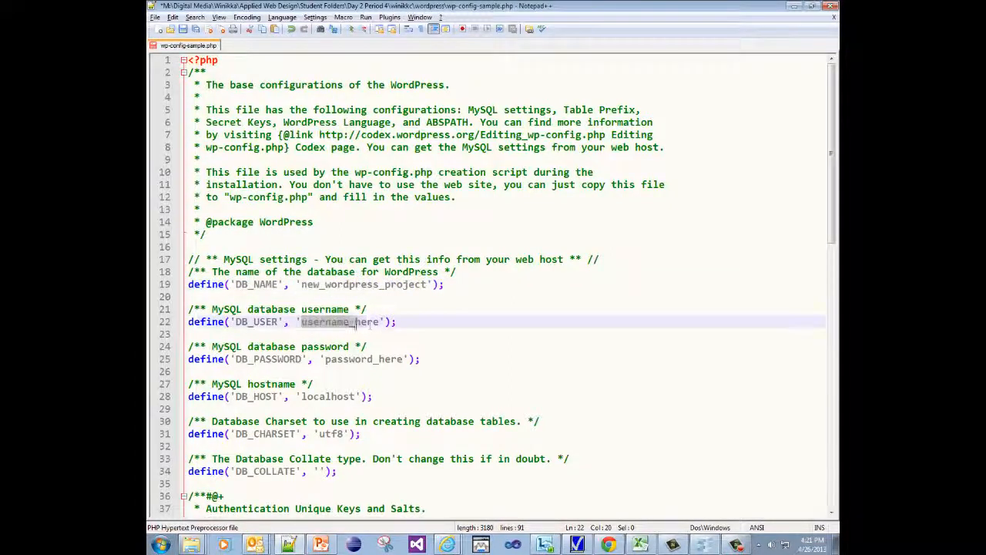
drag(355, 322, 380, 322)
text(root)
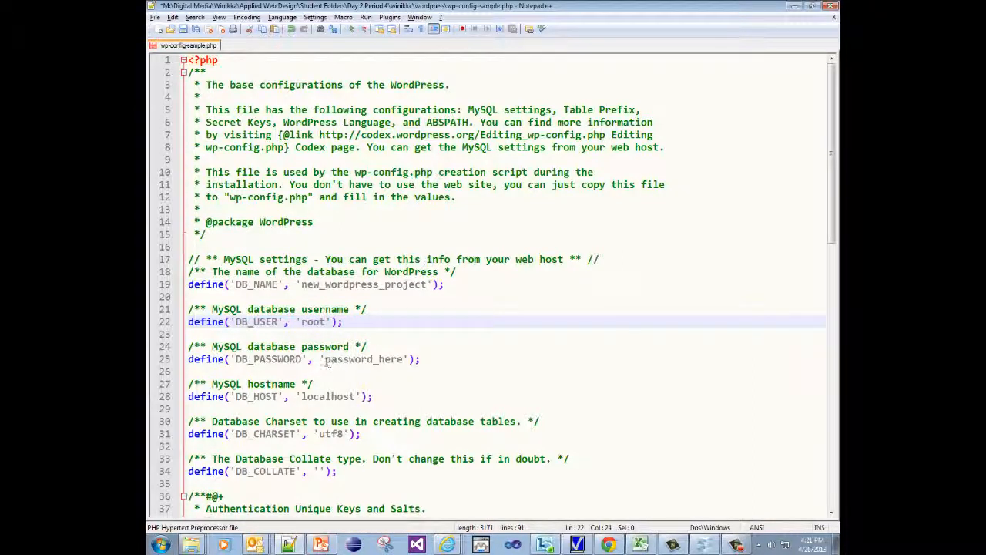
drag(325, 359, 404, 359)
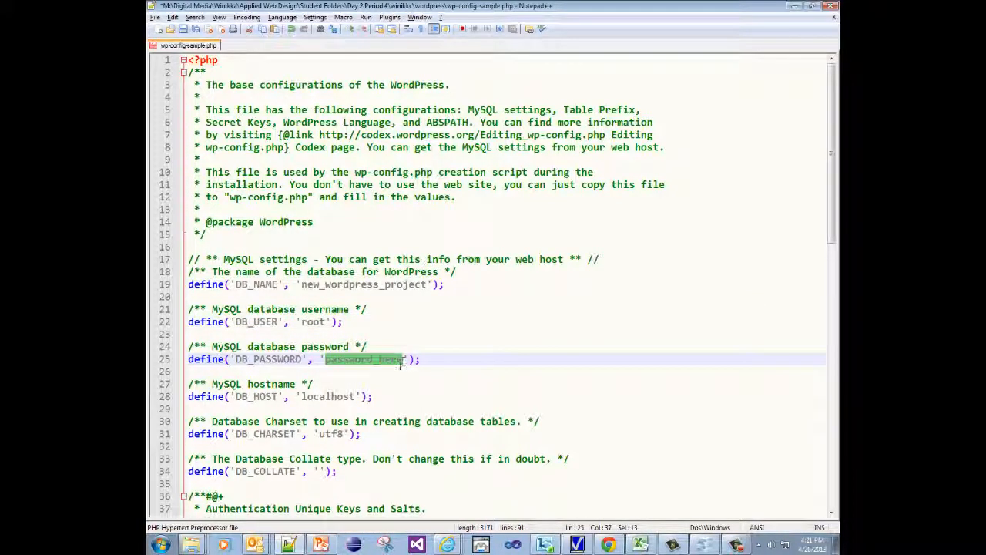
double_click(327, 6)
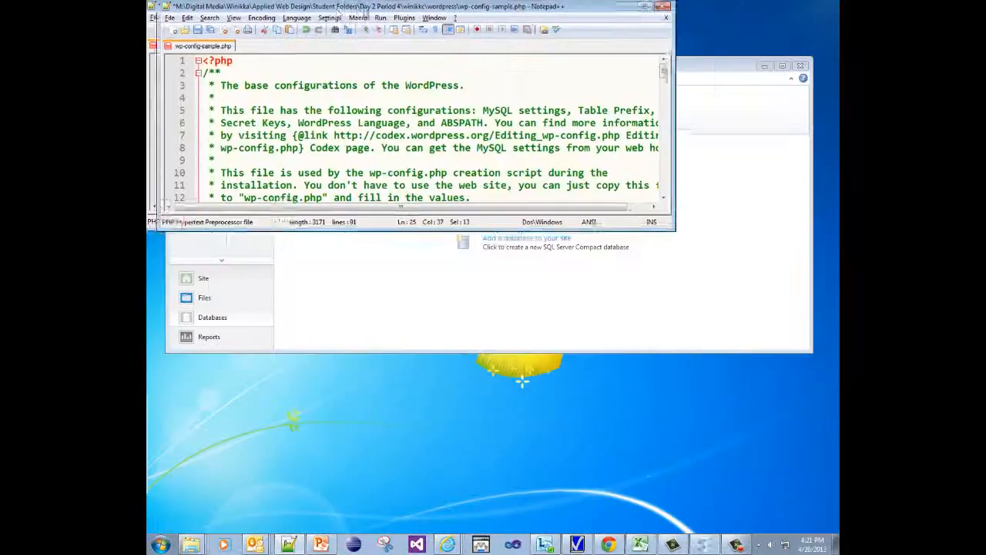
Save the Notepad++ file as wp-config.php by removing '-sample' from its name, overwriting the existing file.
drag(365, 13, 825, 203)
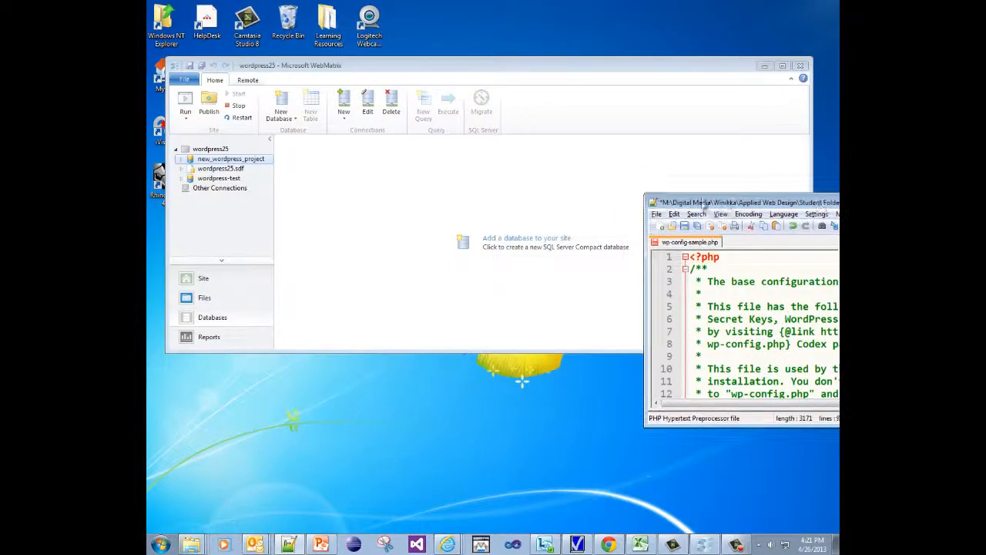
drag(703, 203, 801, 204)
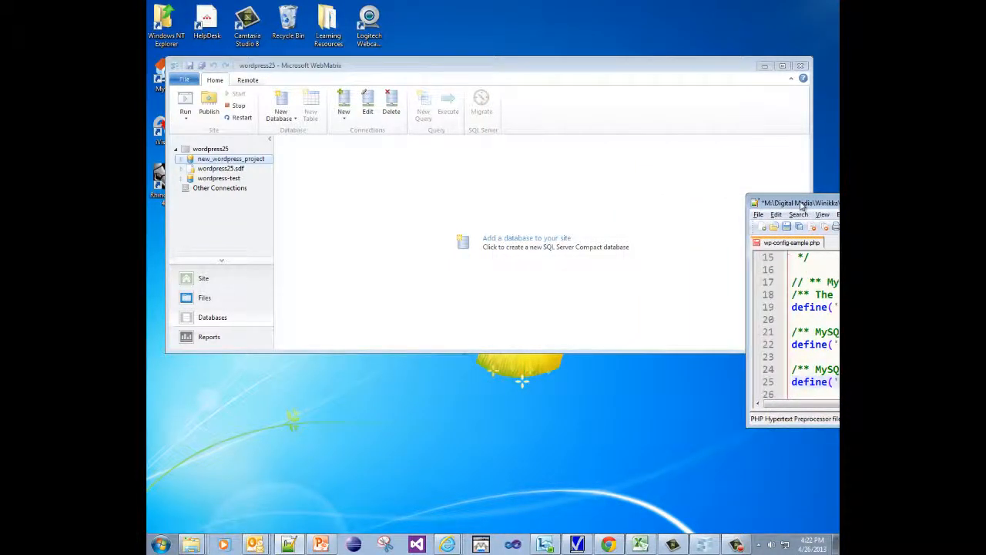
click(759, 214)
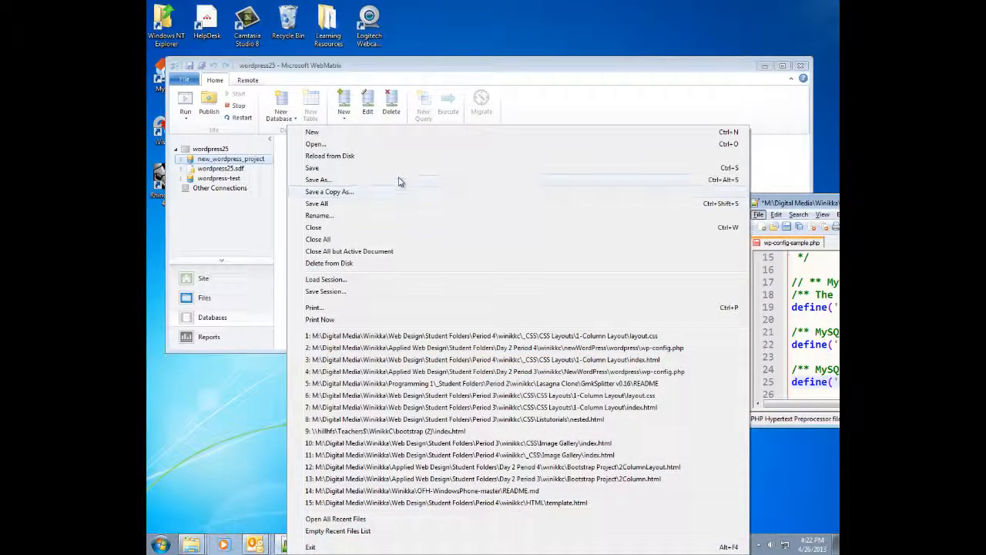
click(398, 179)
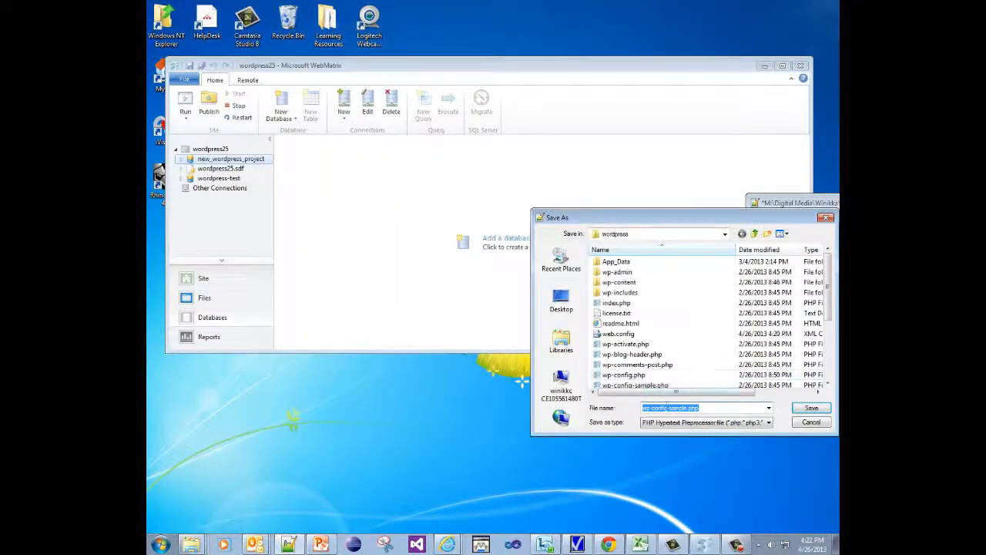
mouse_move(668, 408)
mouse_down()
mouse_move(686, 407)
mouse_move(668, 408)
mouse_up()
key(Delete)
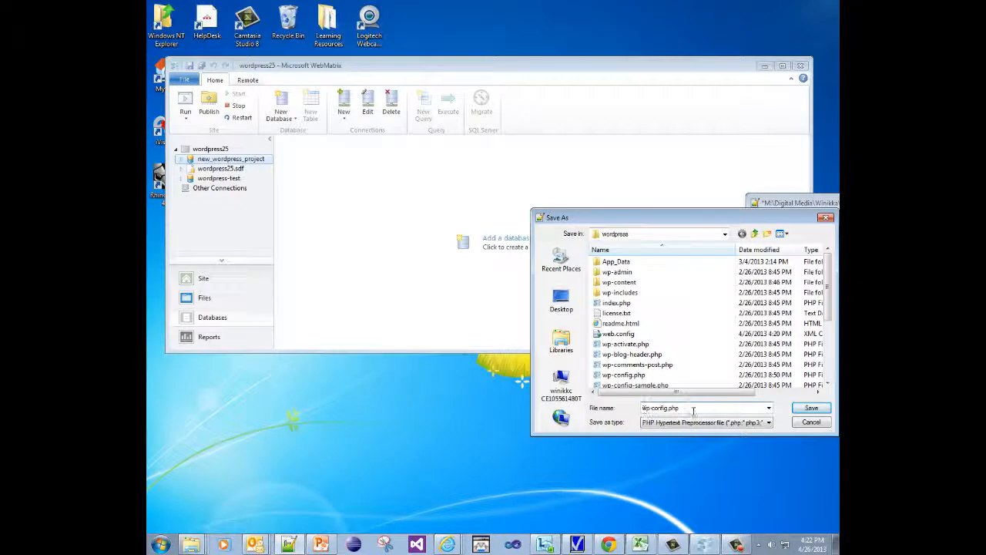
click(812, 408)
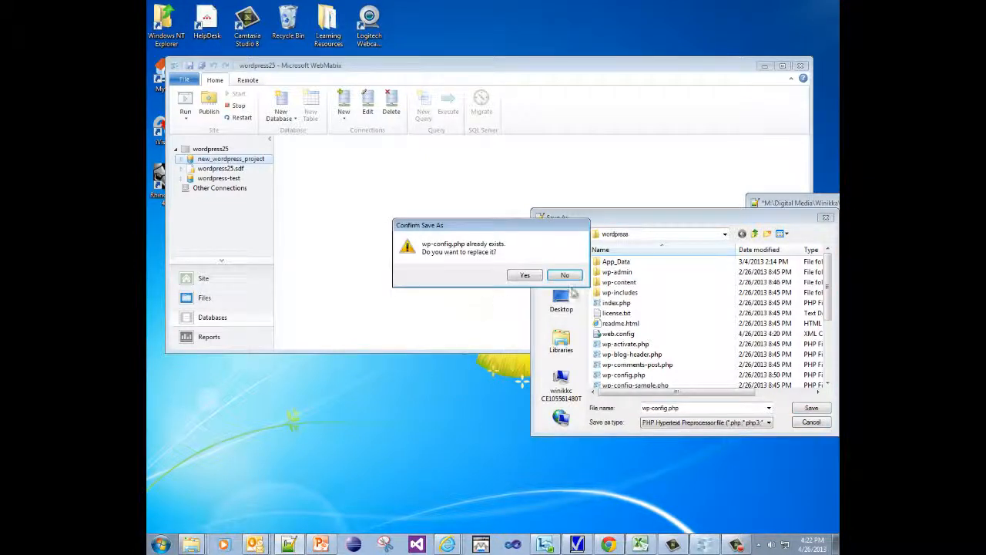
click(527, 277)
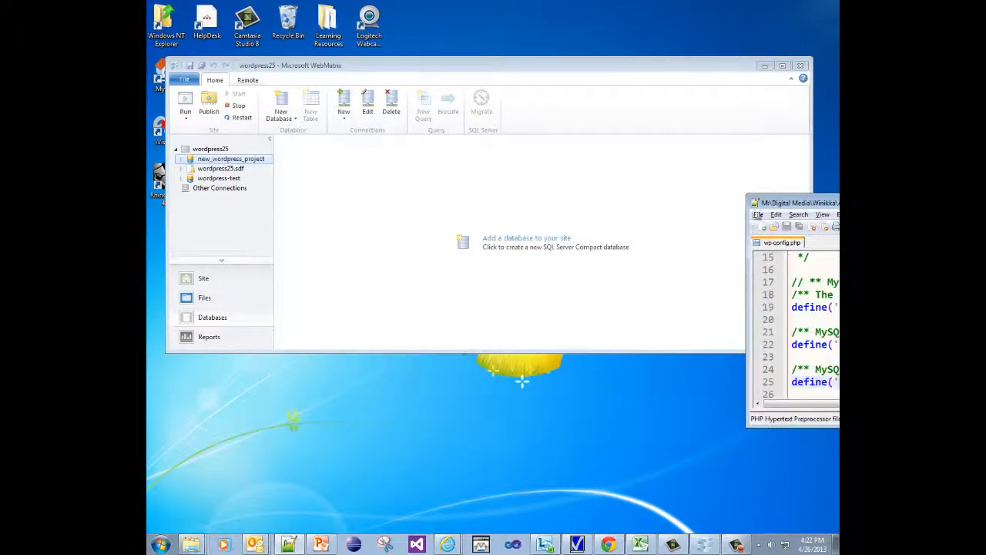
drag(775, 210, 322, 425)
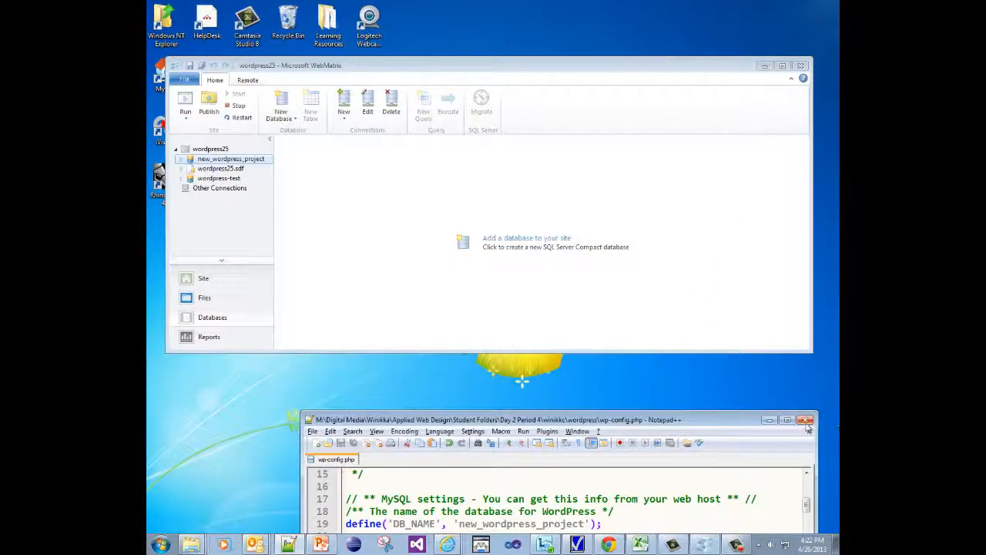
Close Notepad++ and open WebMatrix's Site workspace.
click(805, 420)
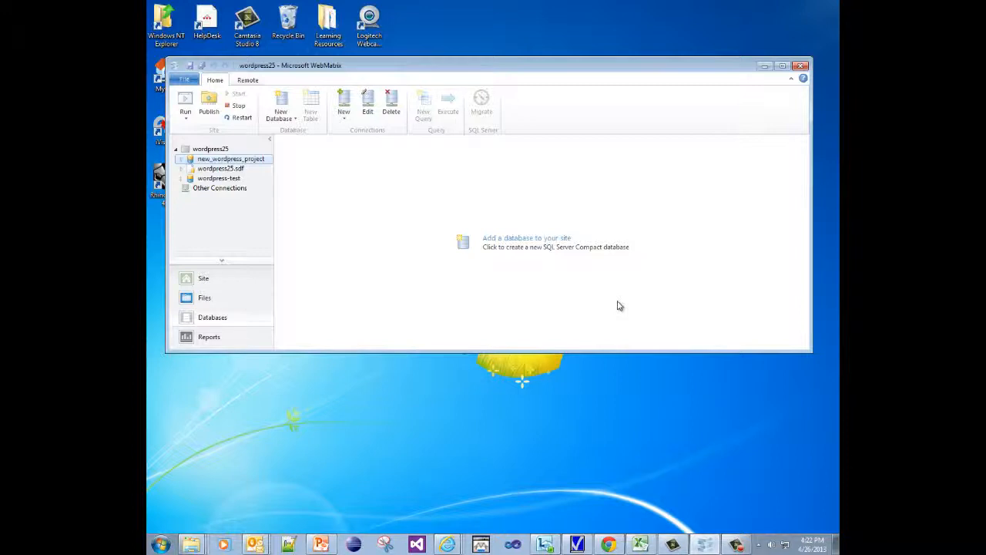
click(204, 279)
click(355, 178)
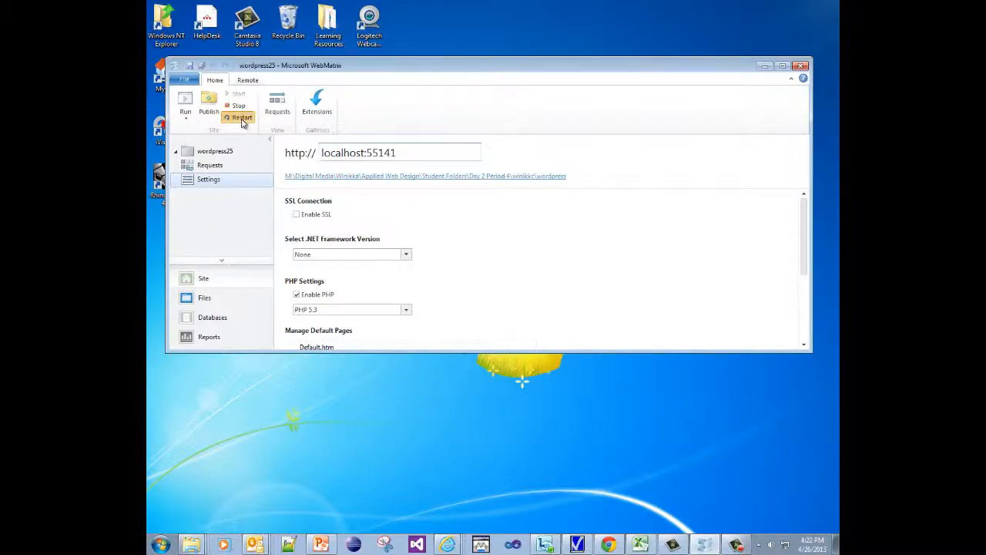
Restart the wordpress25 site and copy its localhost:55141 address for use in Chrome.
click(241, 119)
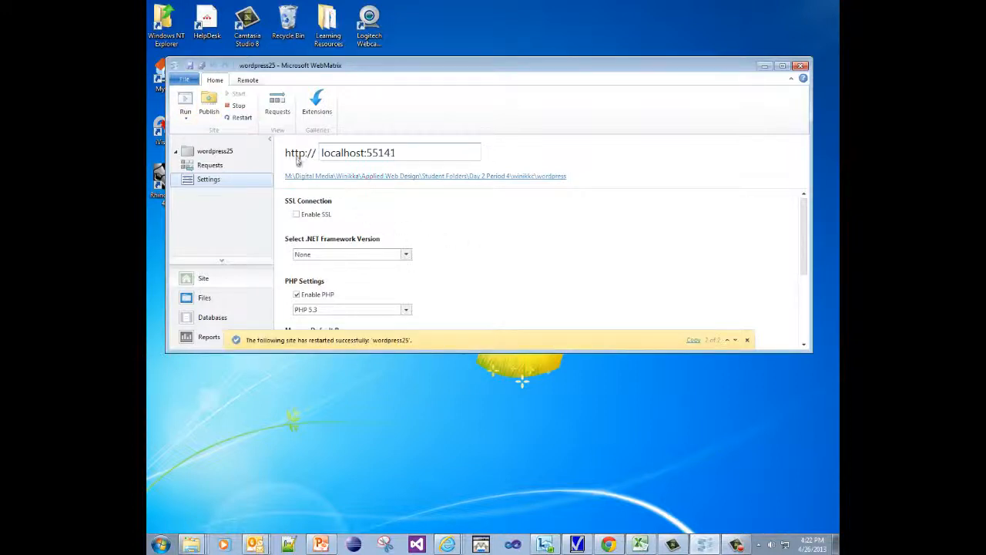
drag(426, 152, 329, 151)
key(ctrl+c)
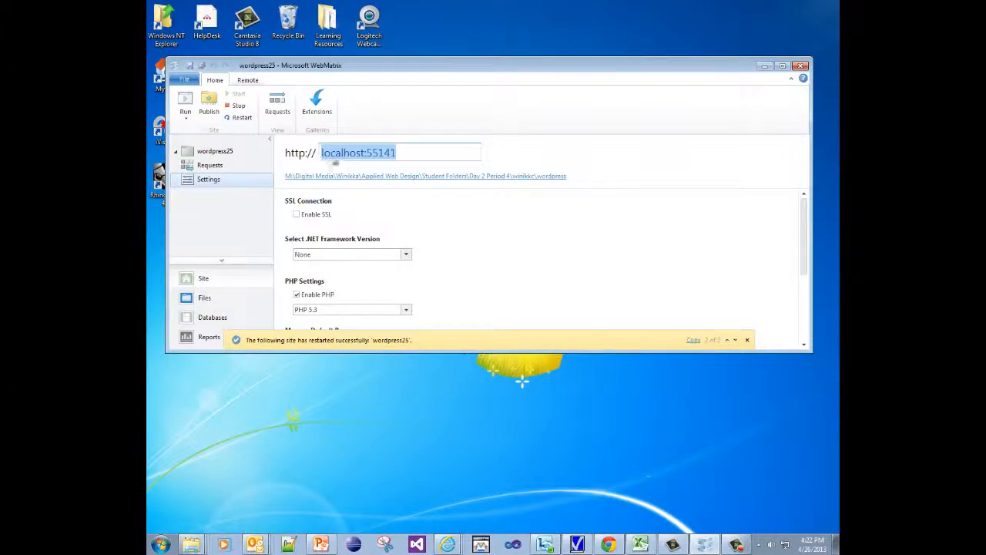
click(608, 546)
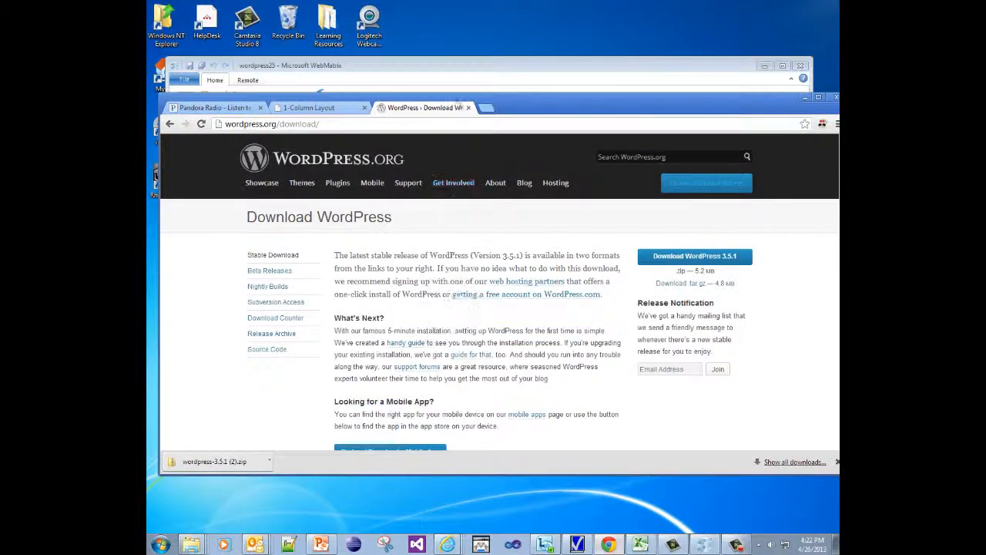
Open localhost:55141/wp-admin/install.php in a new Chrome tab.
click(486, 107)
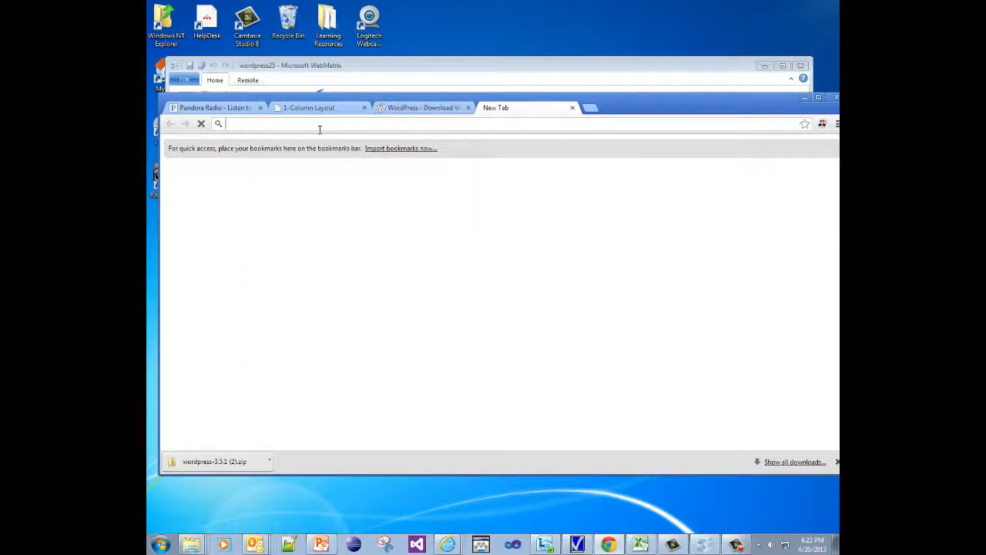
key(ctrl+v)
key(Return)
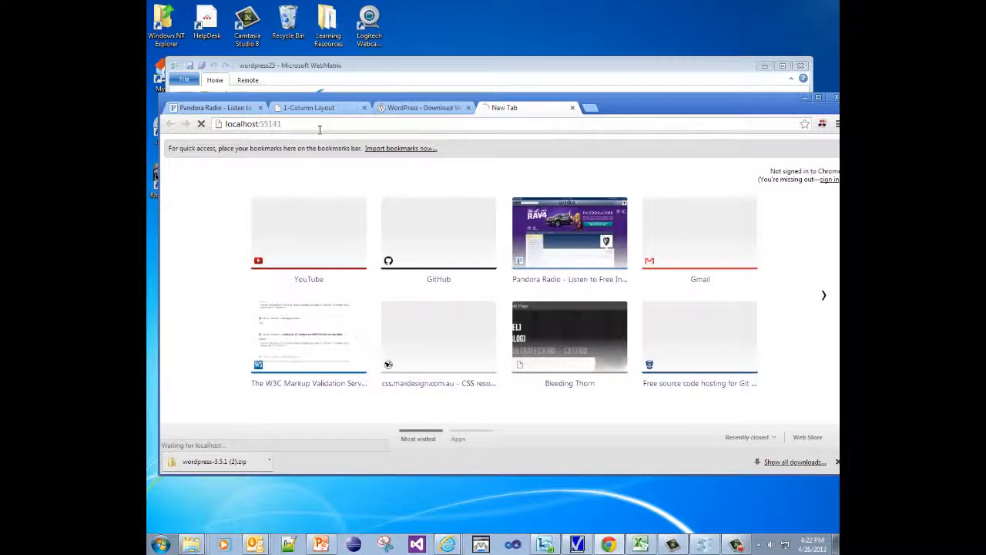
click(322, 121)
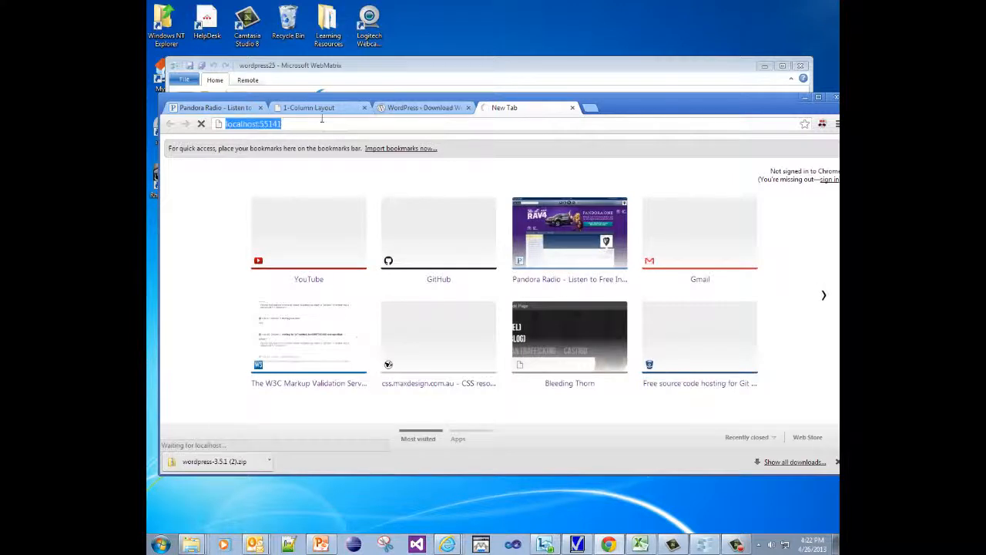
click(322, 120)
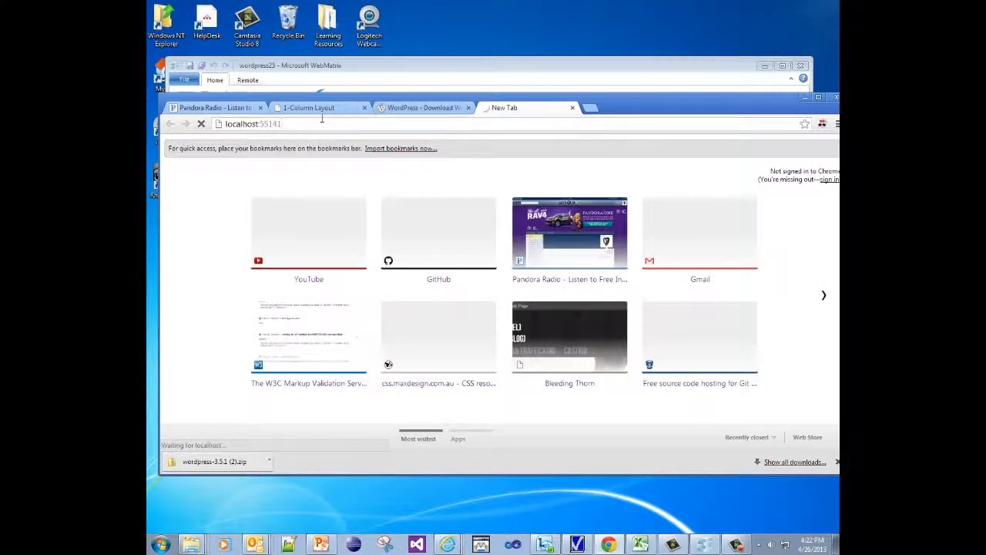
text(/wp-)
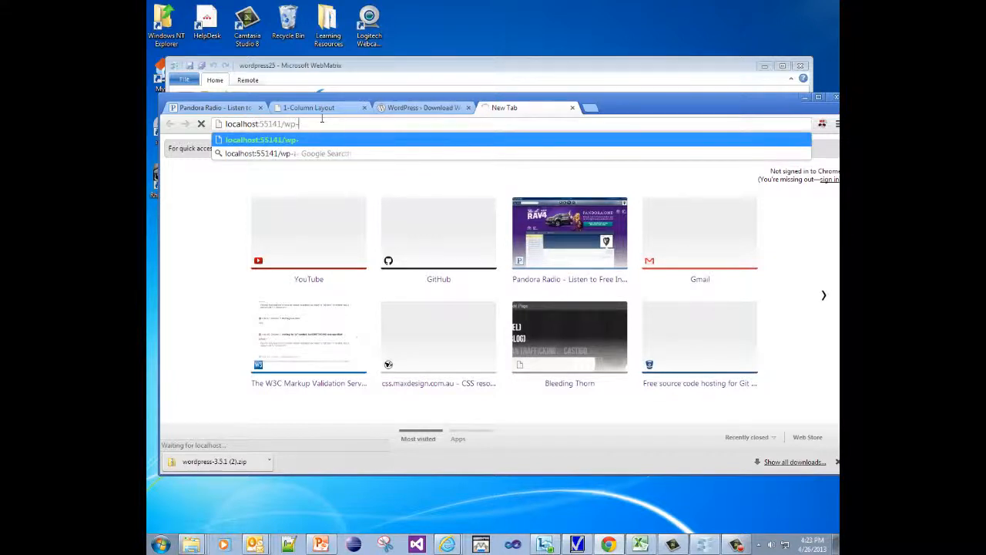
text(admin/)
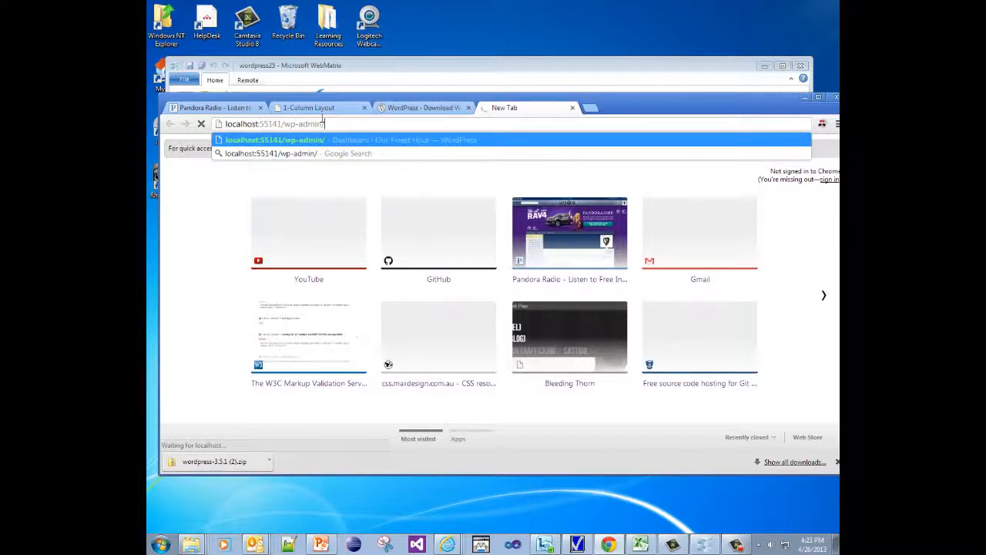
text(install)
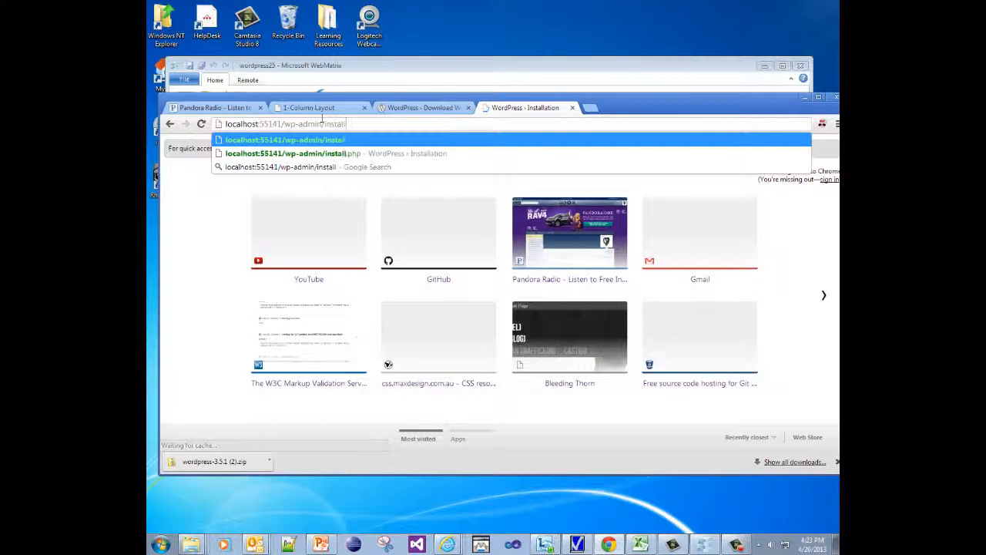
text(.php)
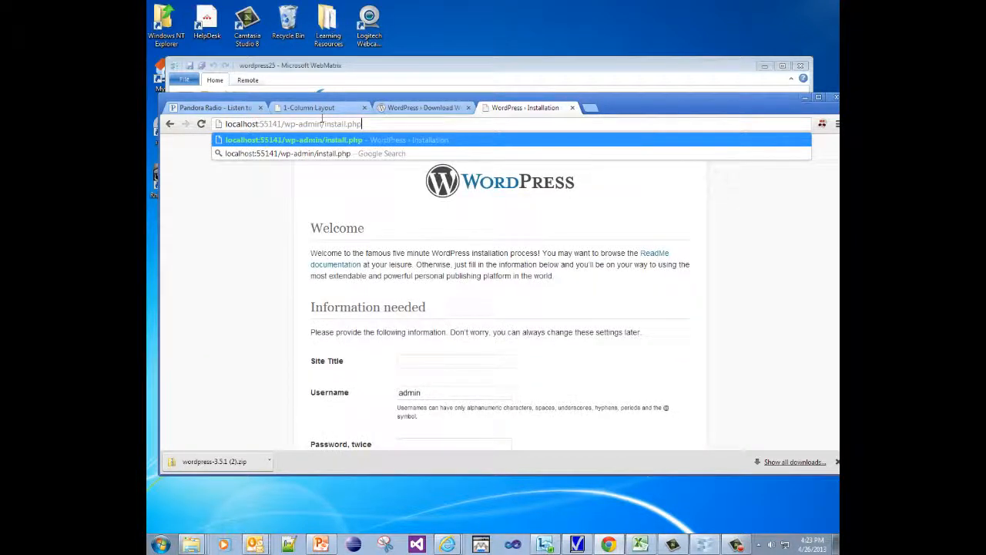
key(Return)
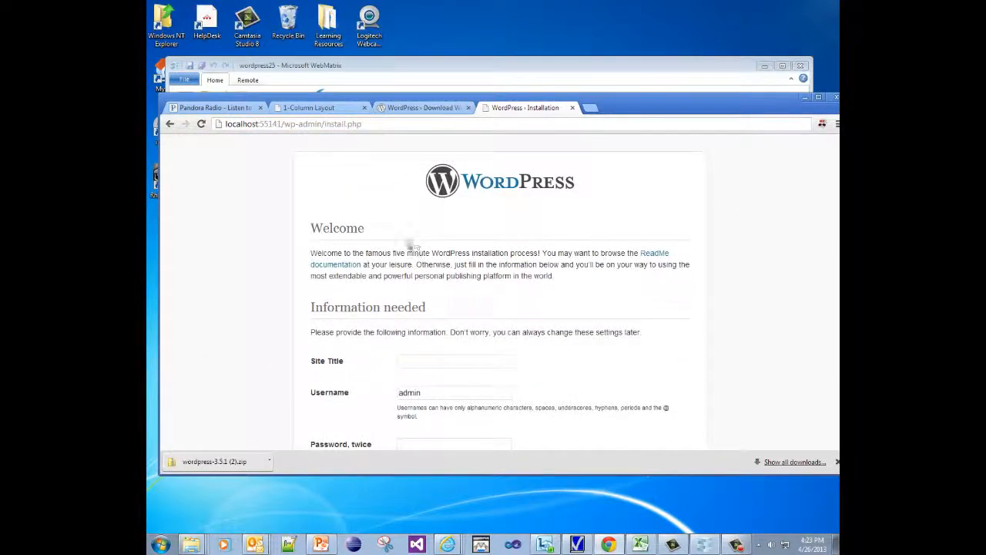
Enter the site title 'My New WordPress Blog' and replace 'admin' with a new username.
drag(401, 248, 616, 275)
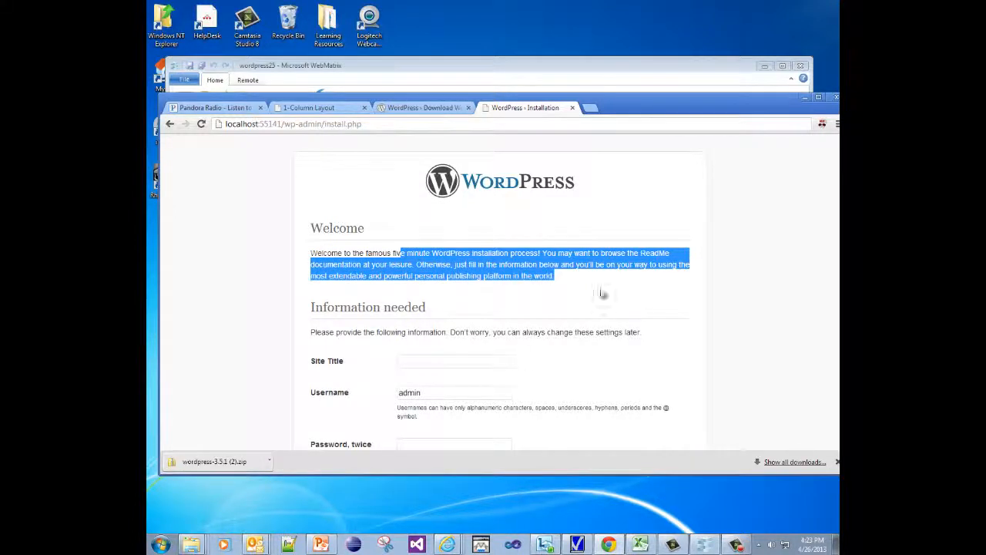
click(466, 365)
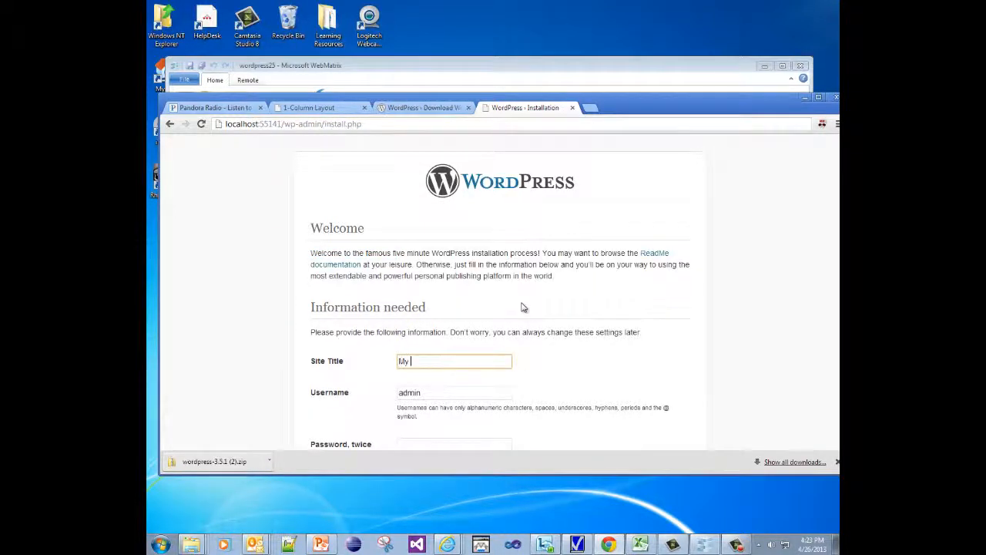
text(My New Wordpre)
text(ress Blog)
scroll(520, 308, down, 1)
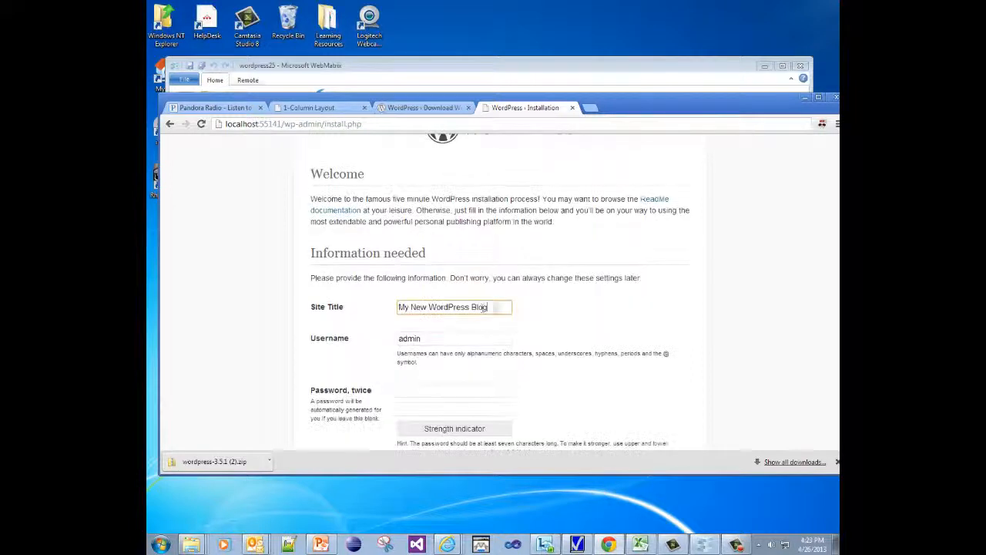
key(Tab)
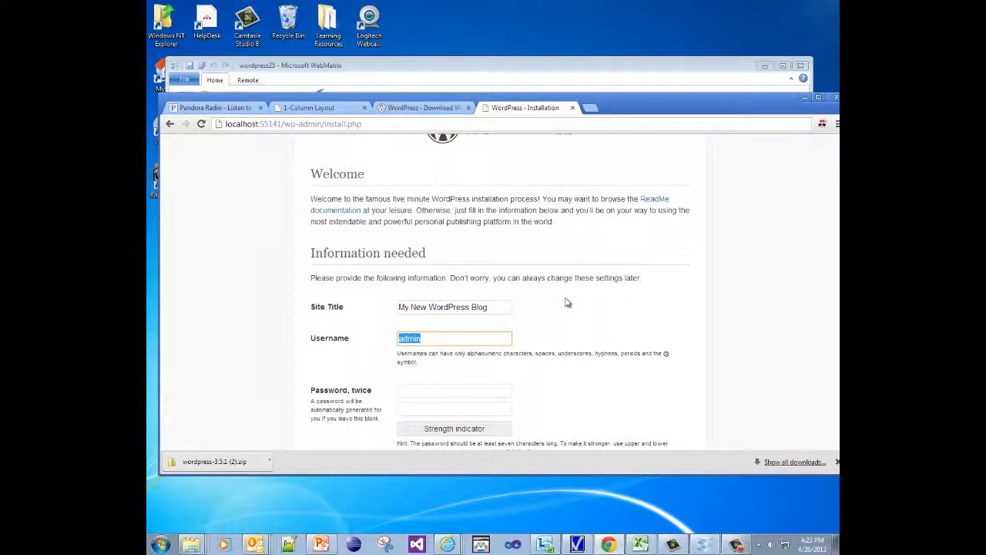
text(dev)
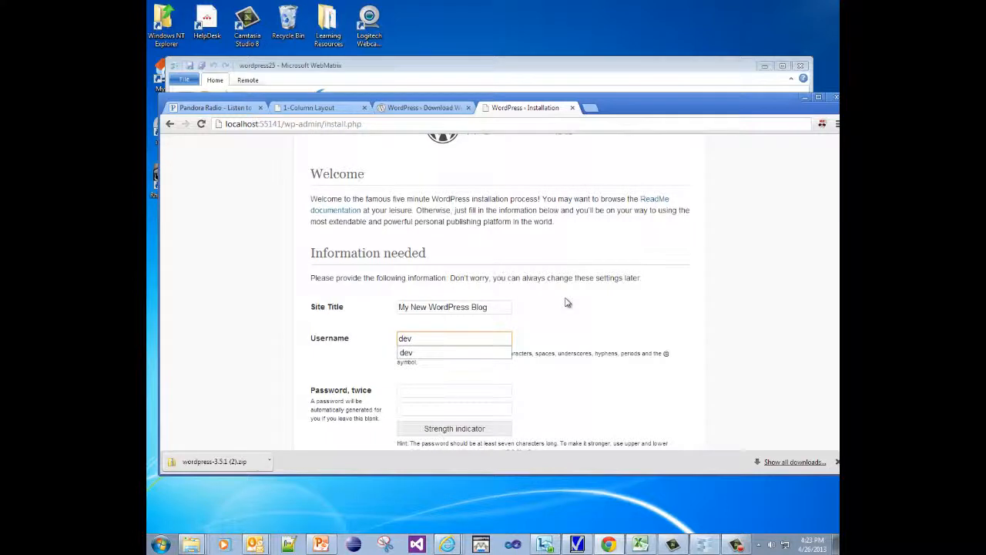
key(Tab)
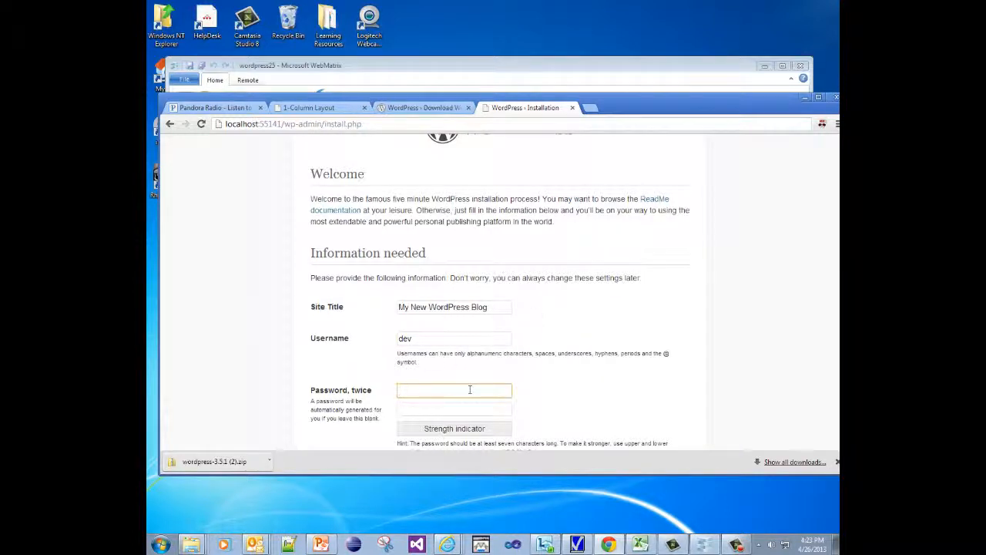
Enter a strong admin password in both password fields.
text(••)
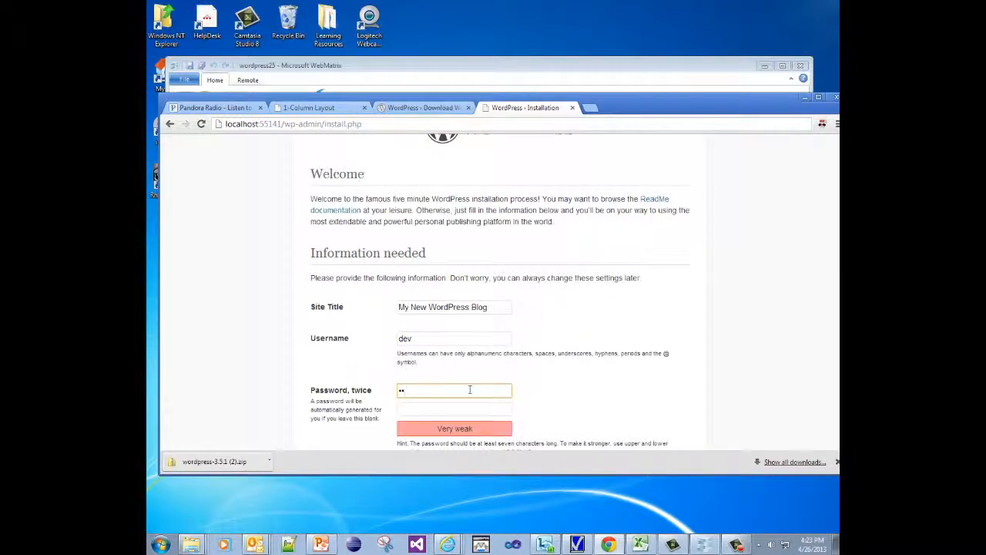
text(••)
key(BackSpace)
key(BackSpace)
key(BackSpace)
key(BackSpace)
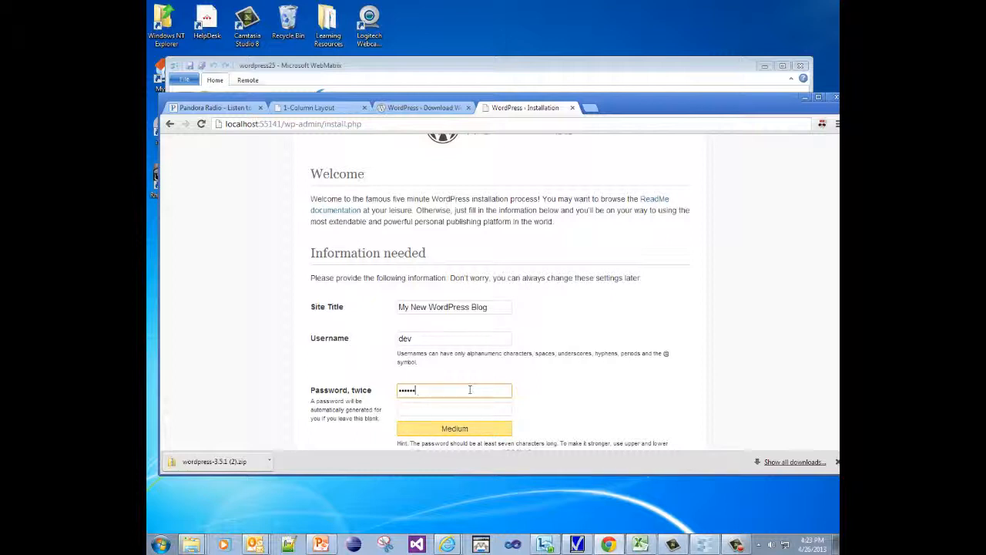
text(•)
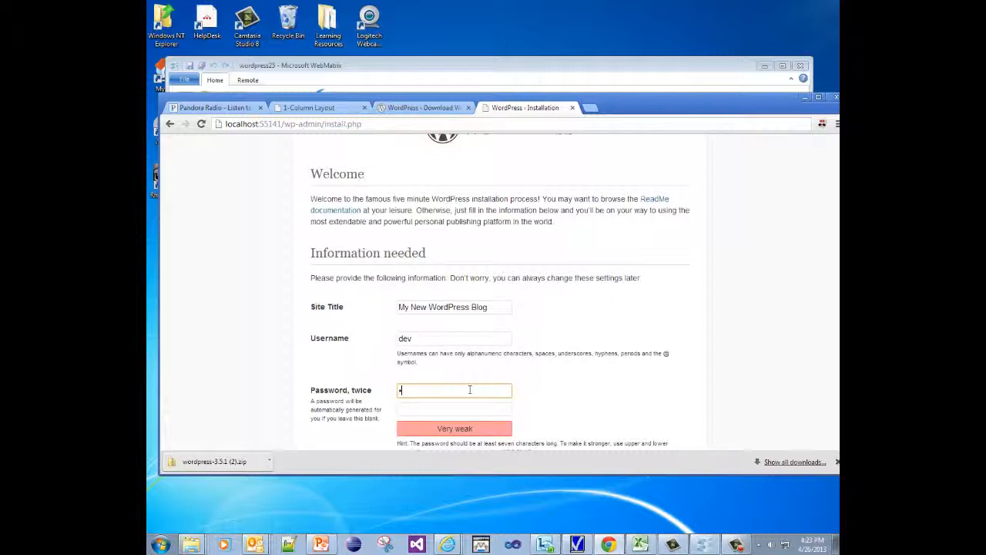
text(••••••••)
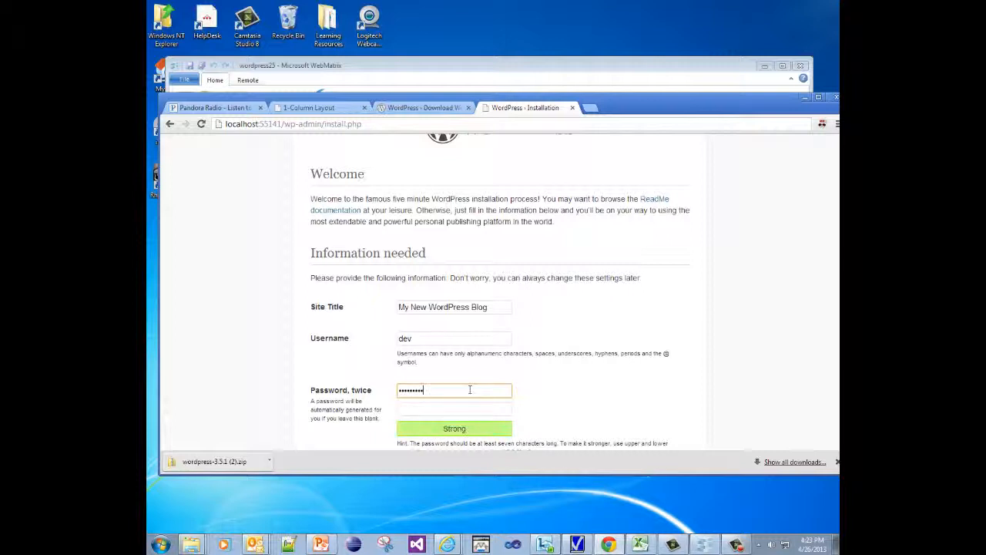
key(Tab)
text(•)
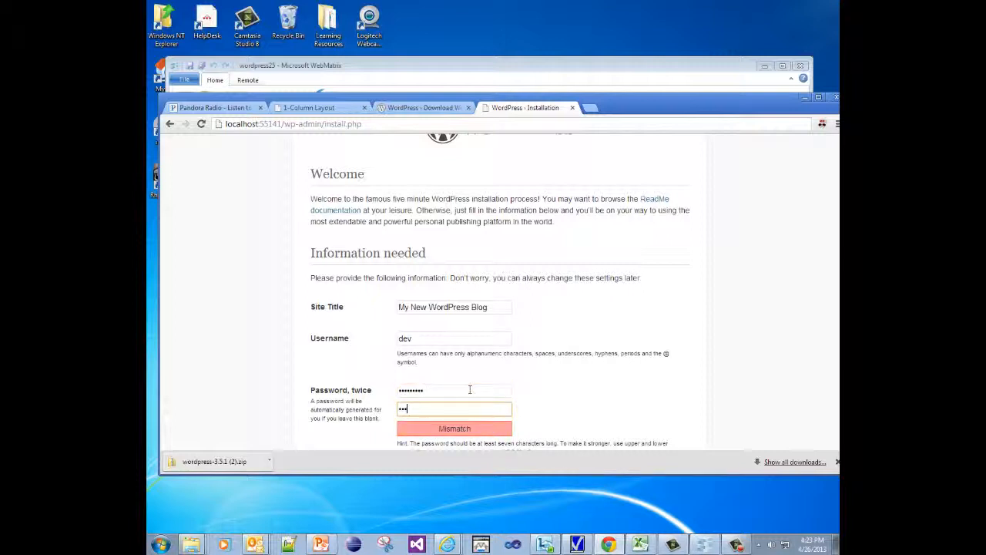
text(••••••••)
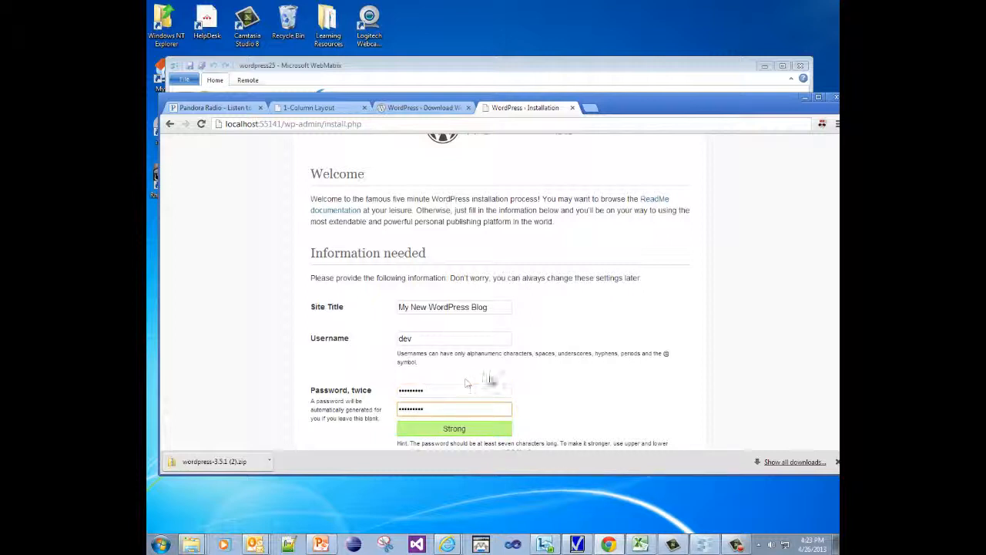
click(577, 395)
Fill in the admin e-mail address and uncheck 'Allow search engines to index this site'.
scroll(576, 395, down, 3)
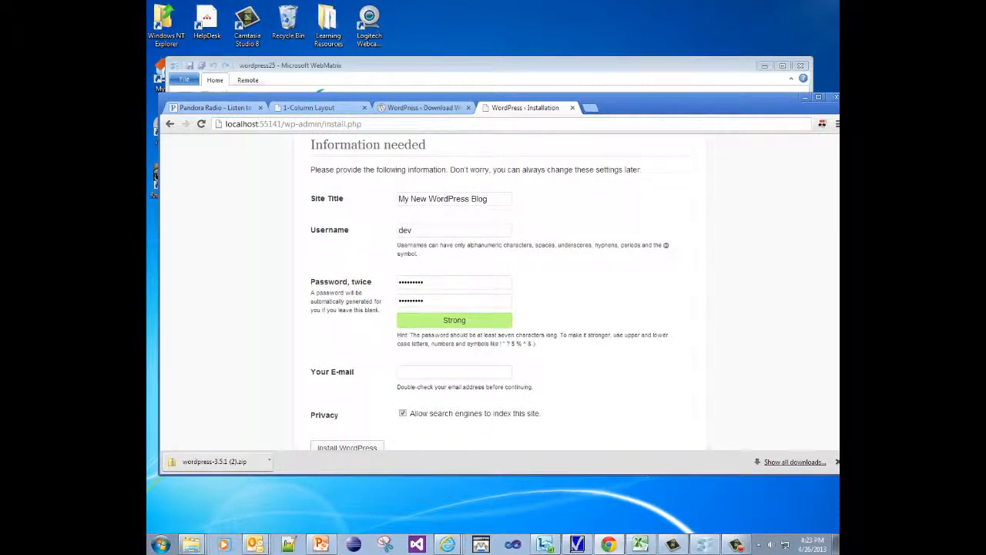
click(436, 373)
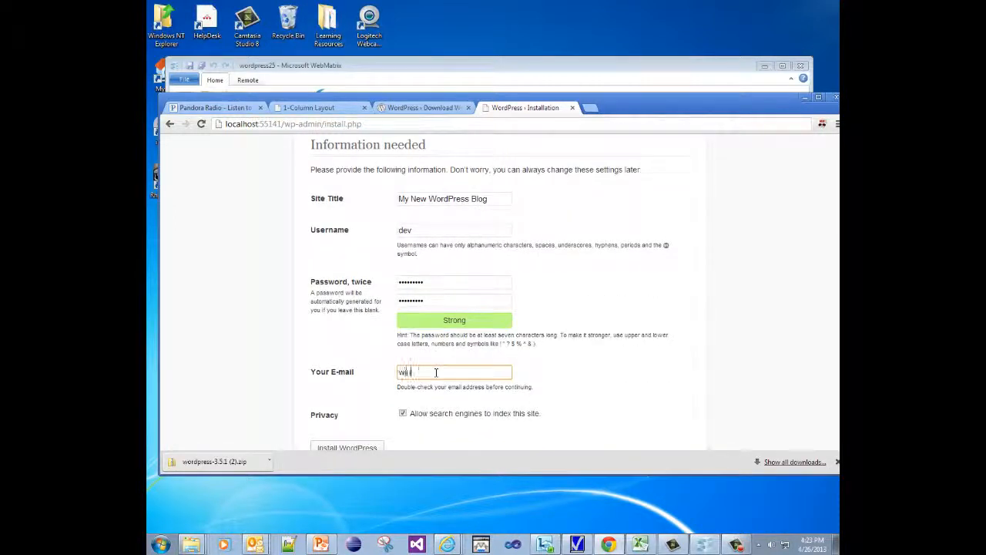
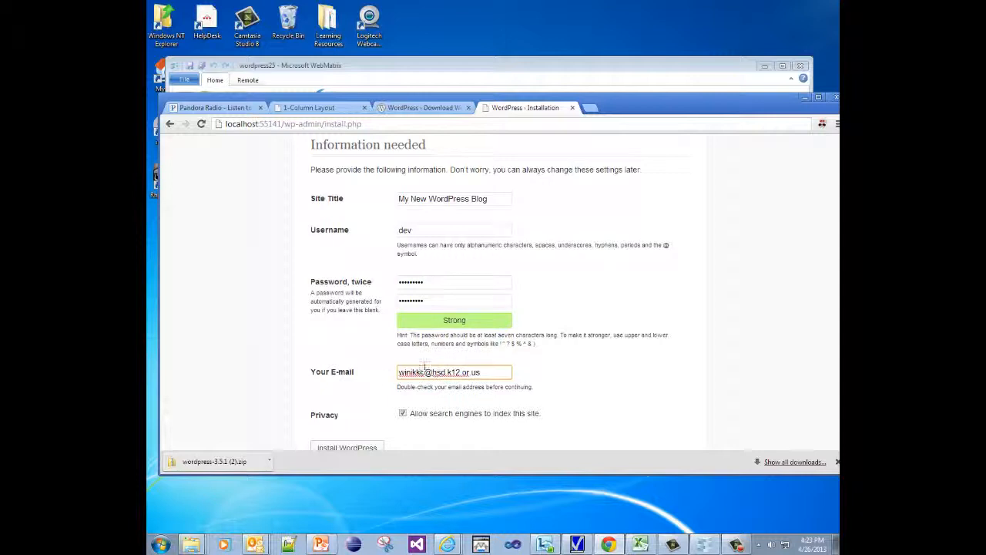
scroll(433, 413, down, 1)
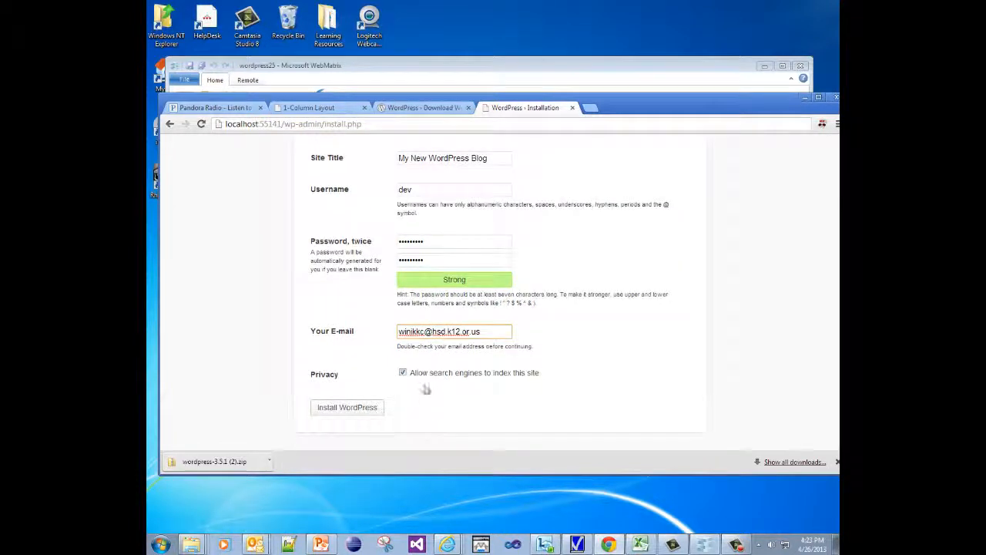
click(403, 373)
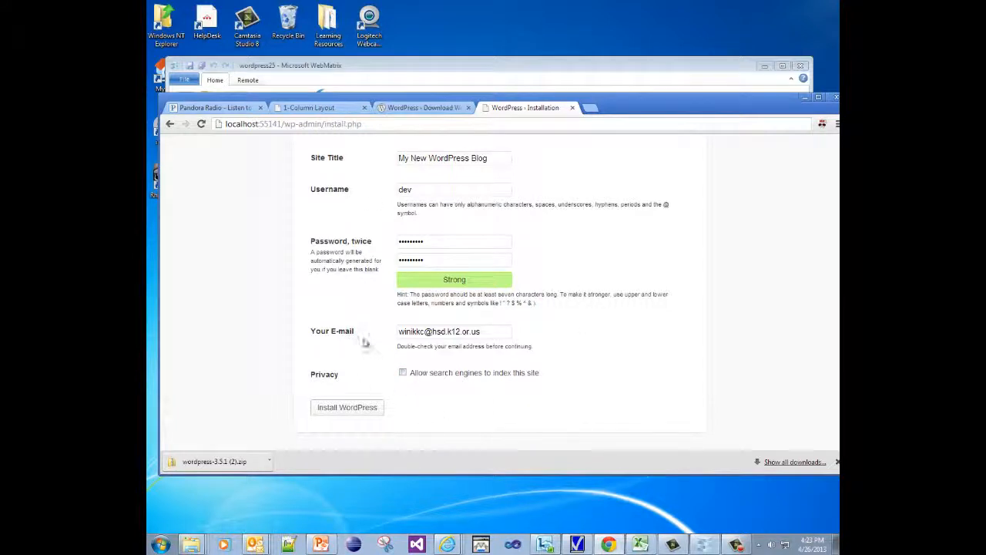
Run the WordPress installation and proceed to the login page.
click(327, 413)
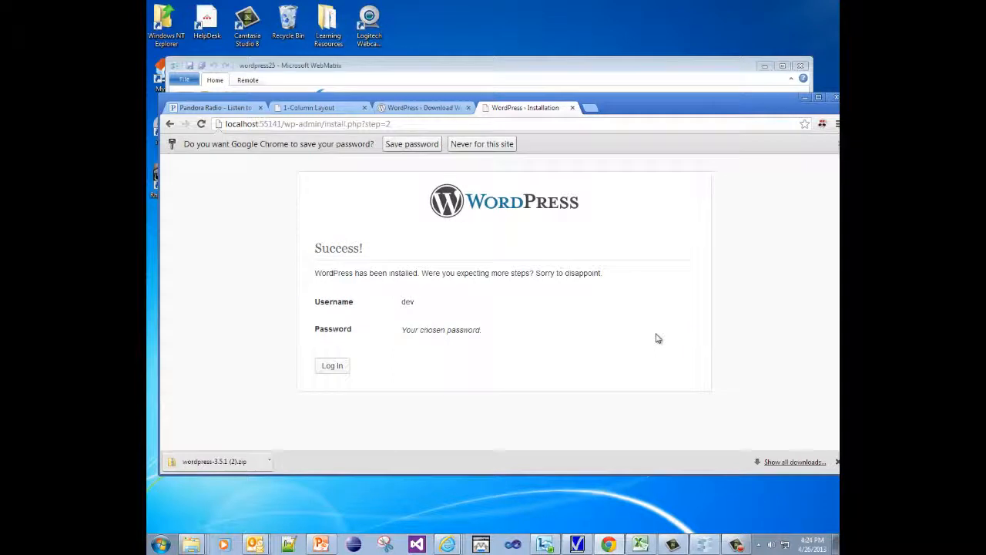
click(335, 372)
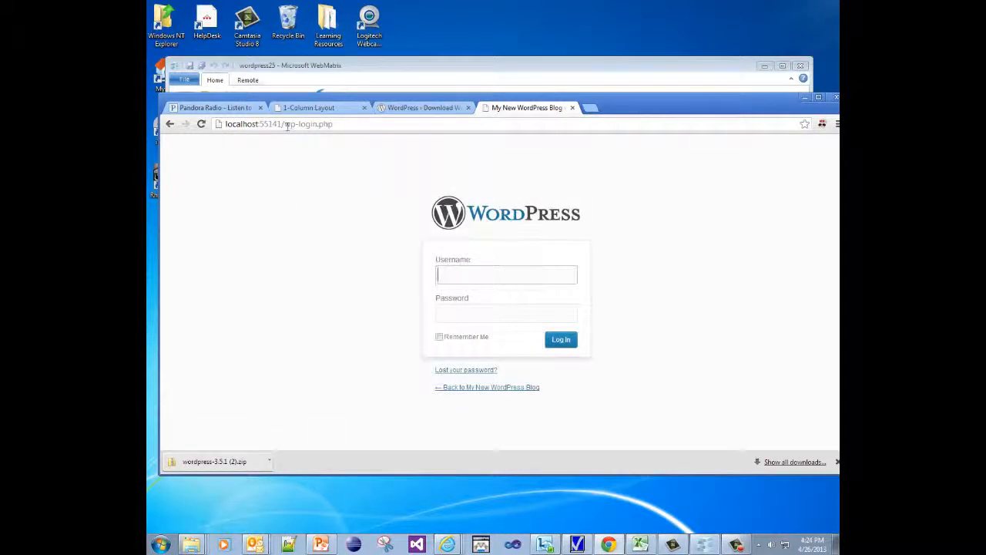
drag(284, 124, 224, 138)
click(352, 126)
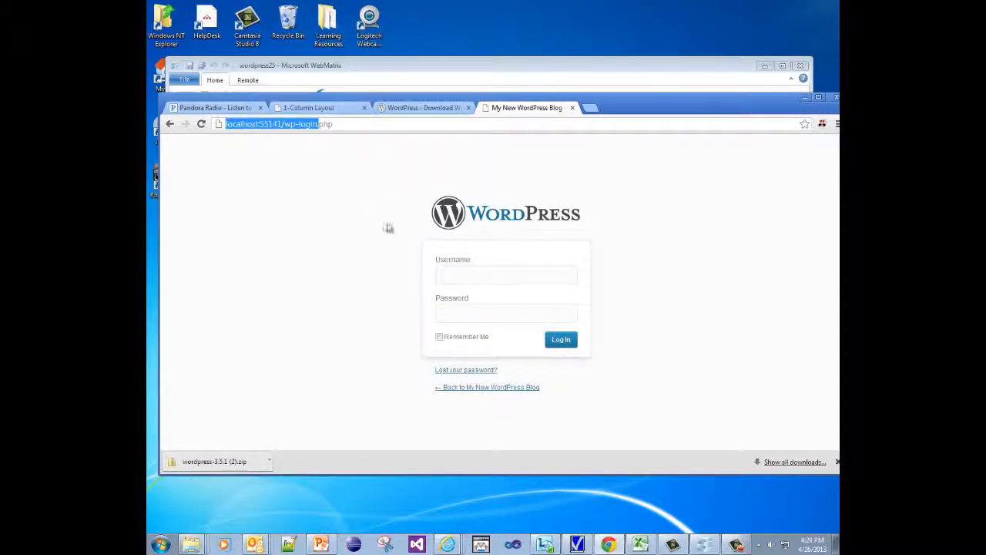
Enter the admin username on the login form.
click(471, 273)
text(de)
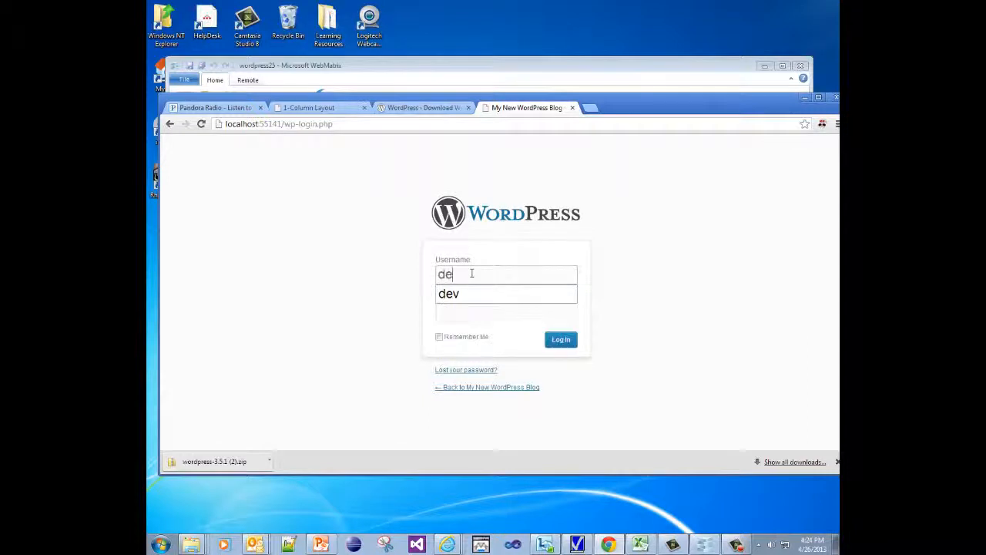
text(v)
key(Tab)
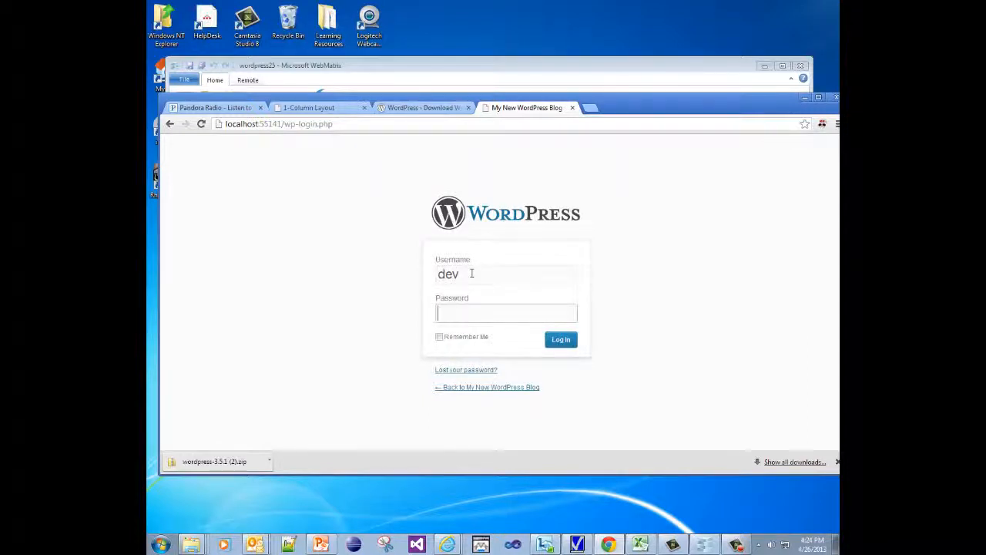
Enter the password and log in to the My New WordPress Blog Dashboard.
text(•••••••••)
key(Return)
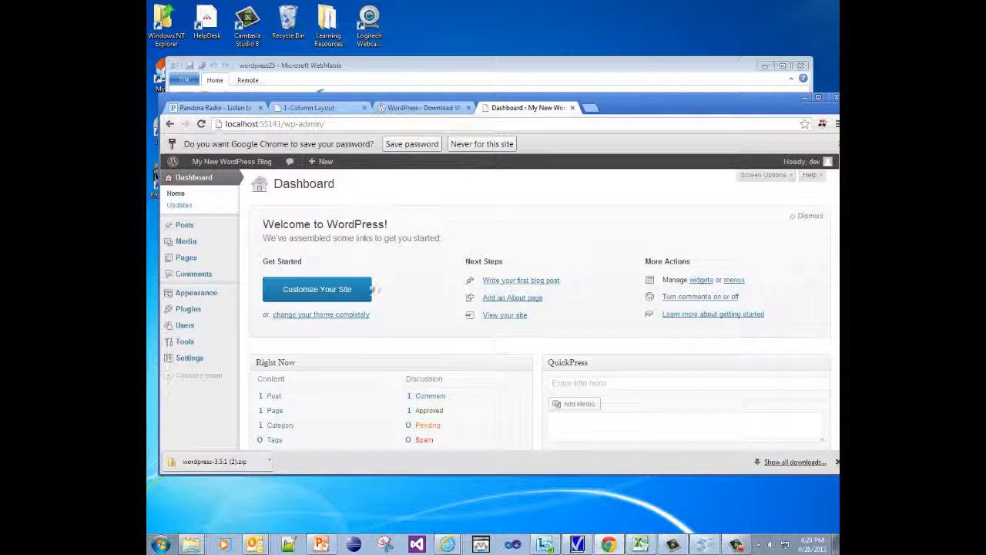
click(728, 545)
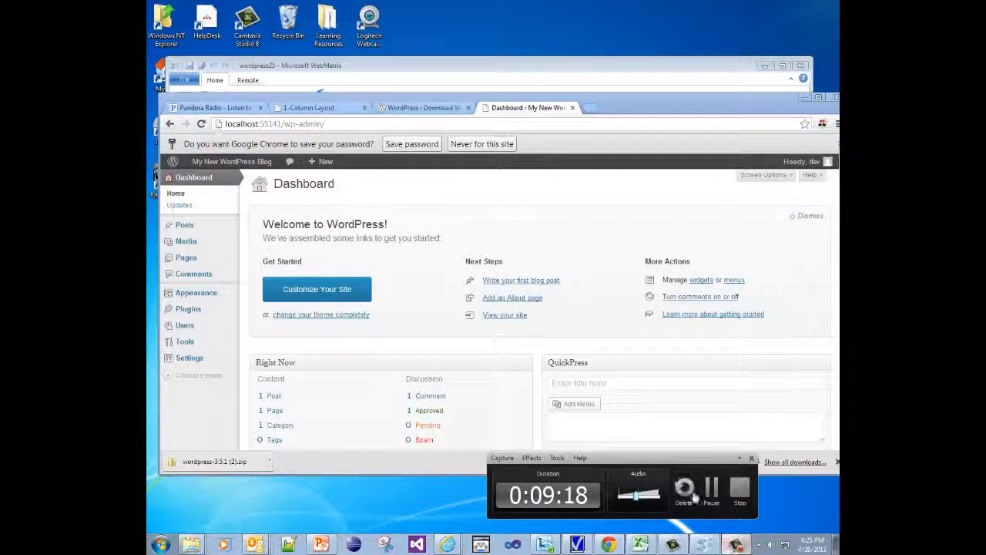